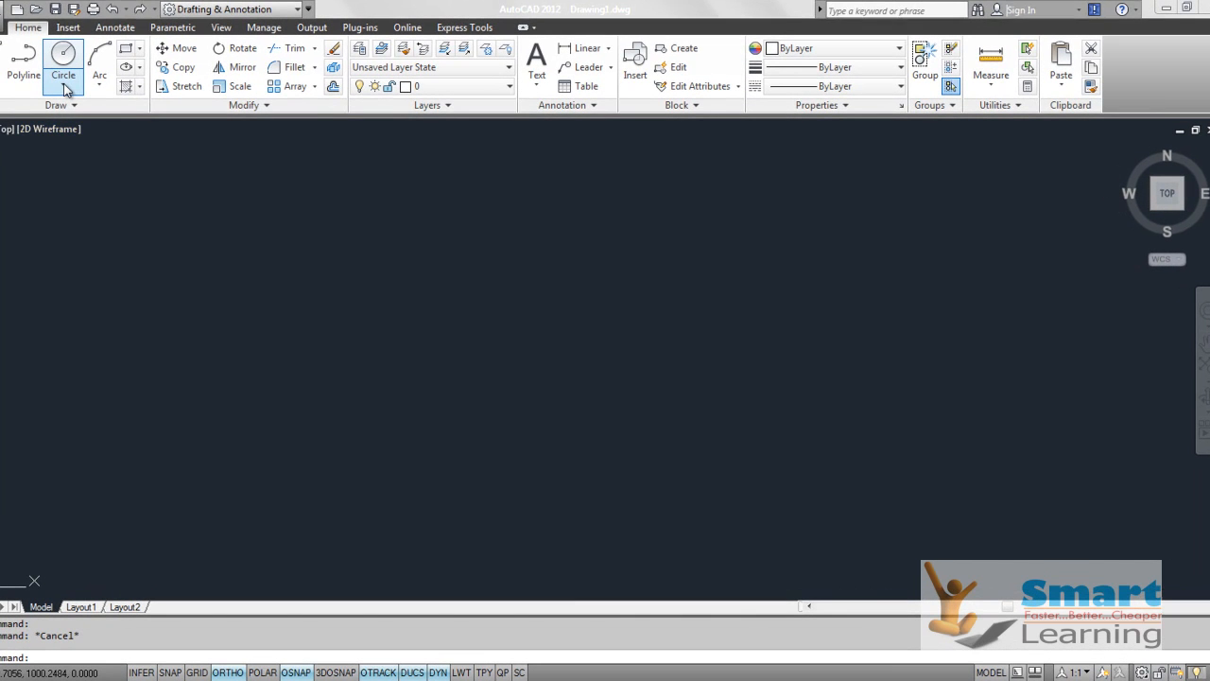
Step: Draw a circle with a radius of 180 in the empty drawing area by its centre and radius
{"action": "left_click", "coordinate": [64, 87]}
{"action": "left_click", "coordinate": [63, 91]}
{"action": "left_click", "coordinate": [64, 87]}
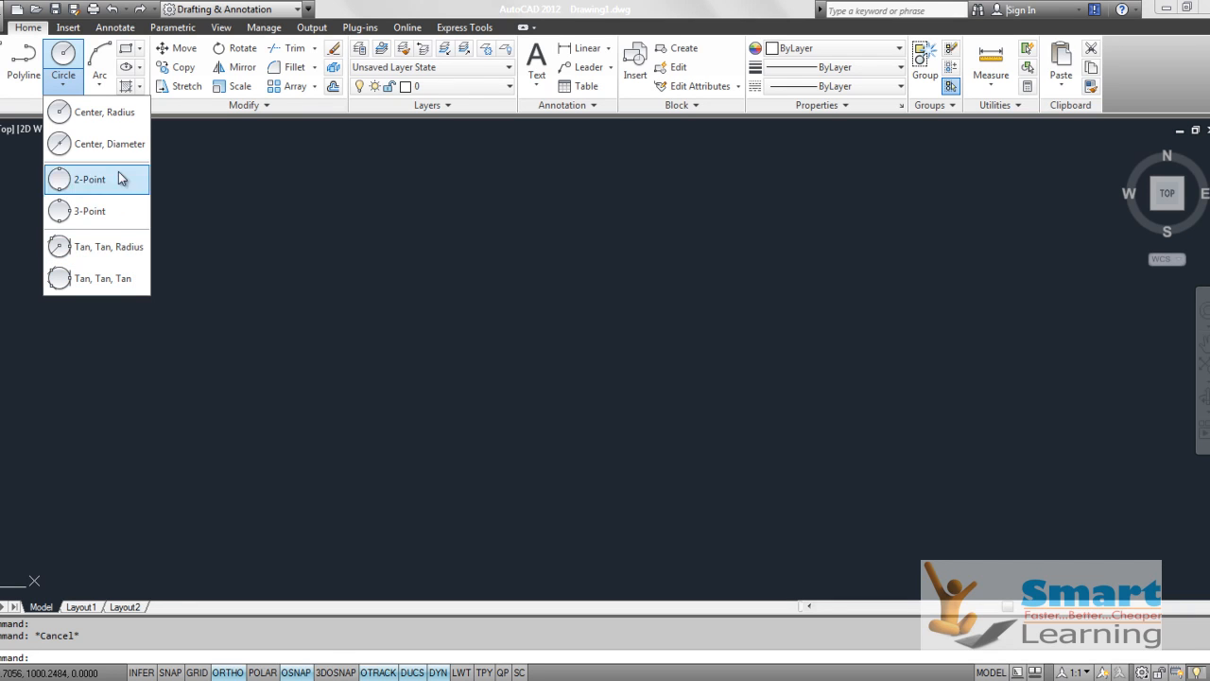
{"action": "left_click", "coordinate": [96, 114]}
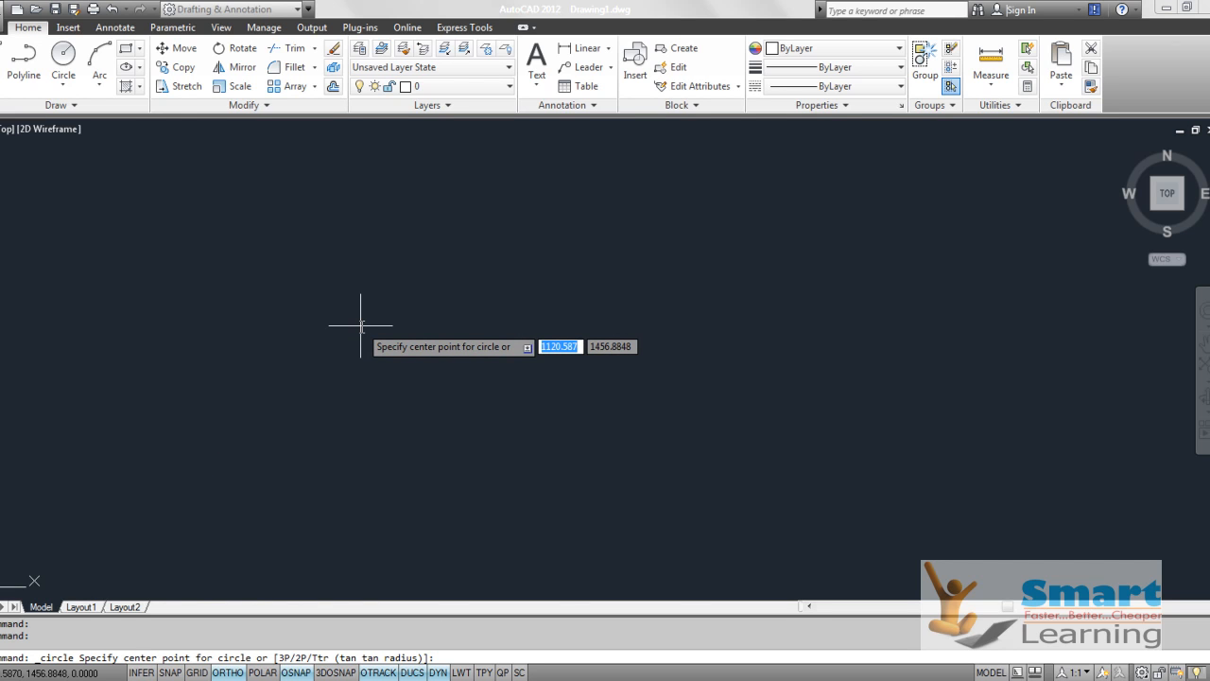
{"action": "left_click", "coordinate": [503, 373]}
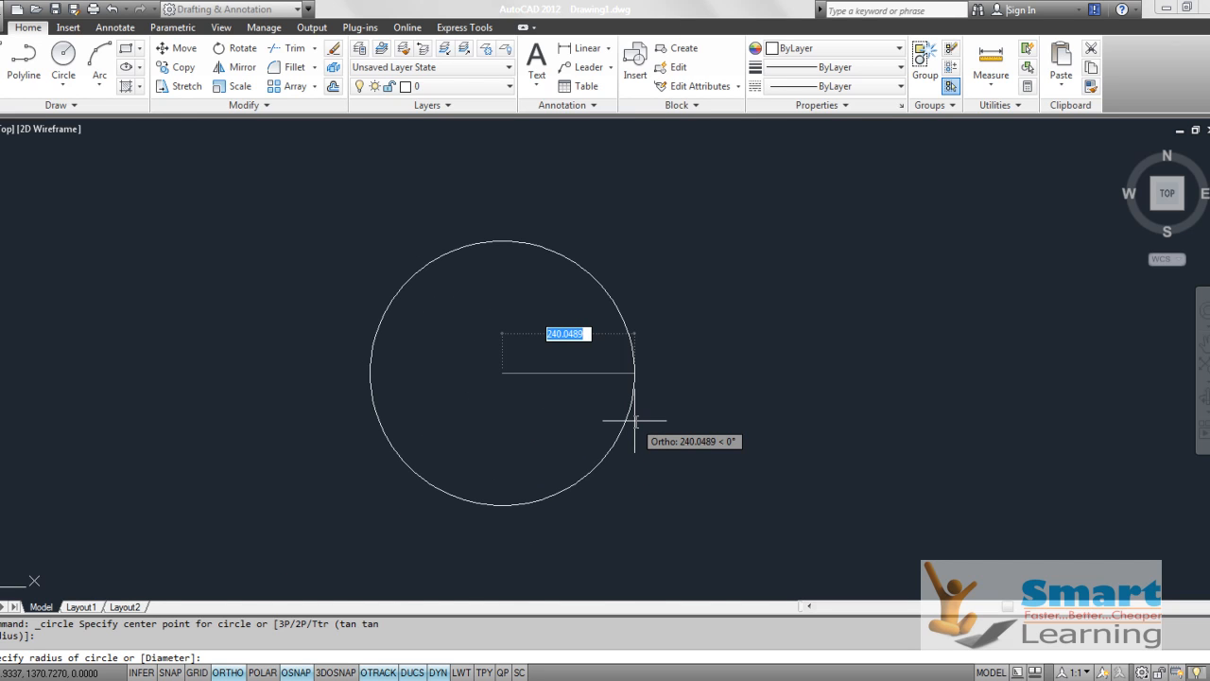
{"action": "type", "text": "180"}
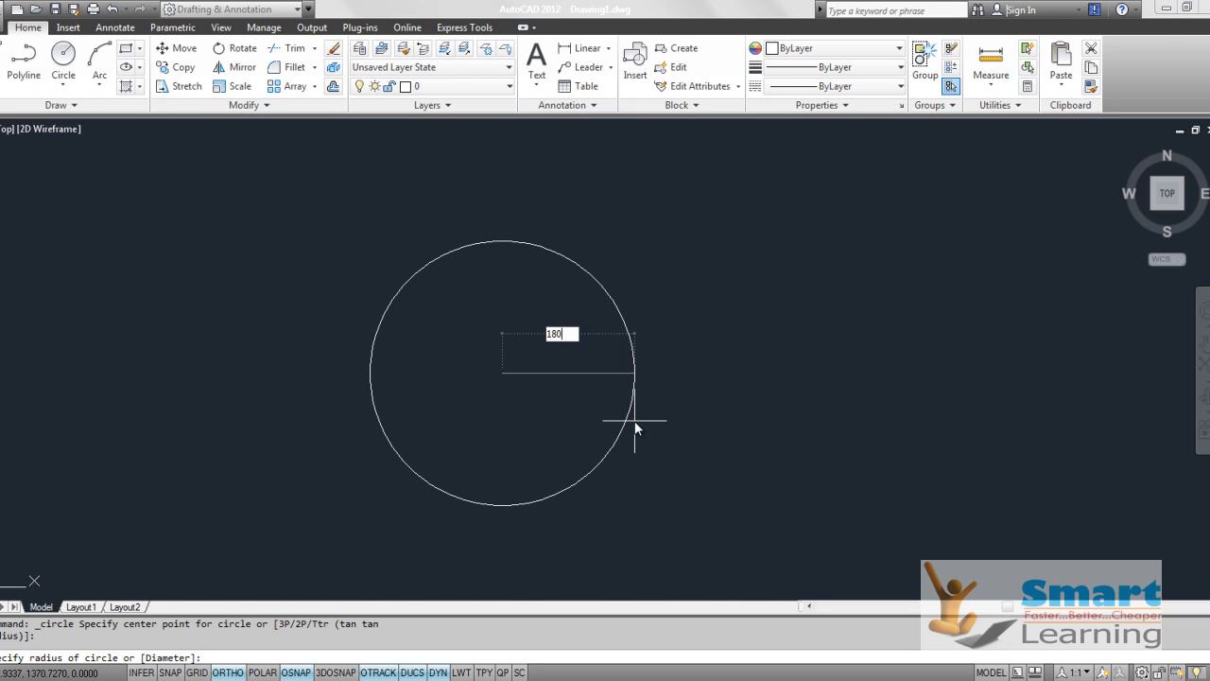
{"action": "key", "text": "Return"}
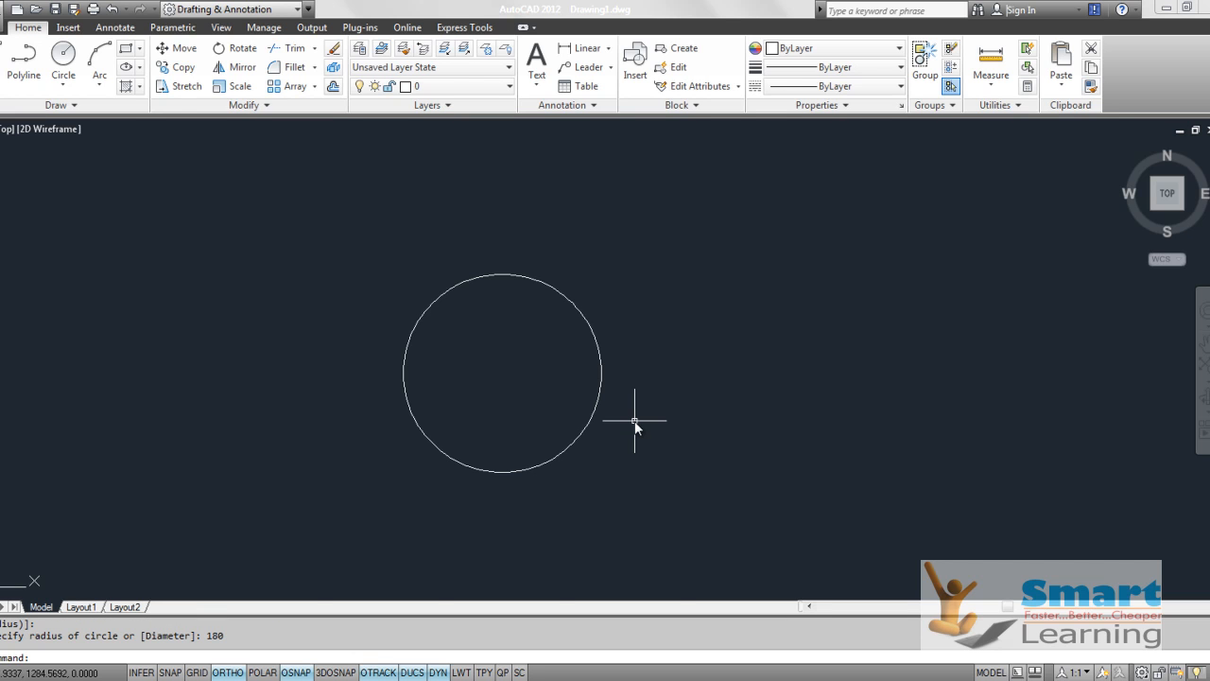
Step: Move the circle horizontally to the right by its centre grip
{"action": "left_click", "coordinate": [600, 352]}
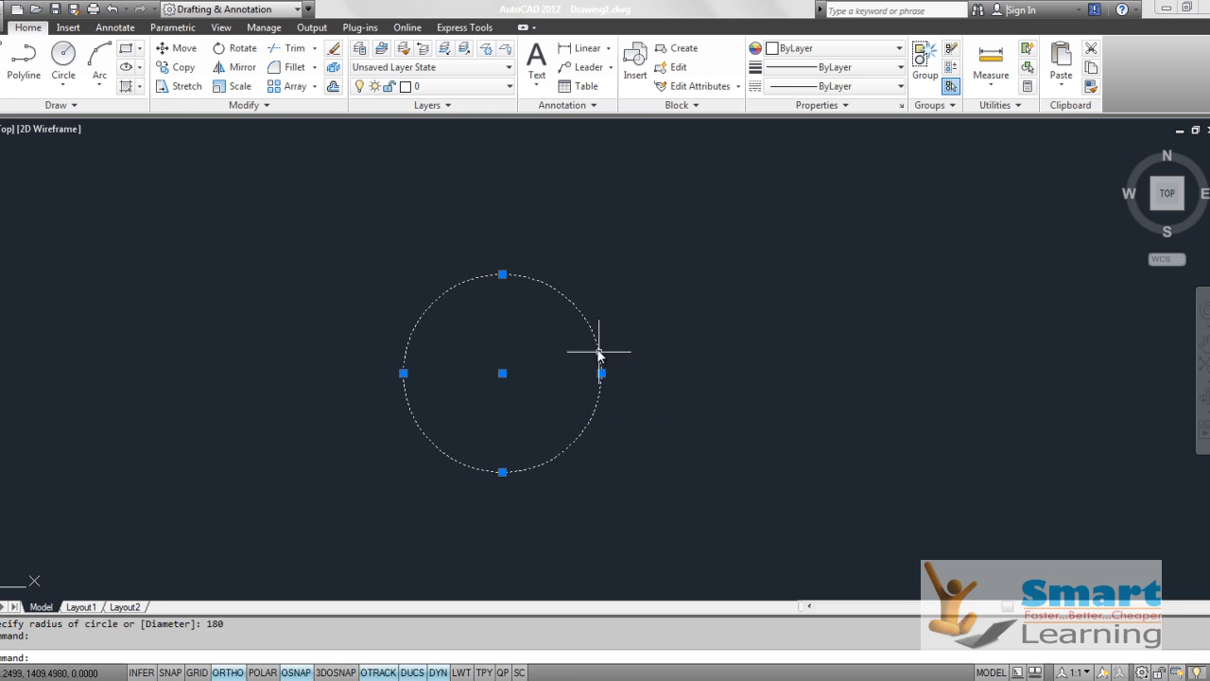
{"action": "mouse_move", "coordinate": [592, 337]}
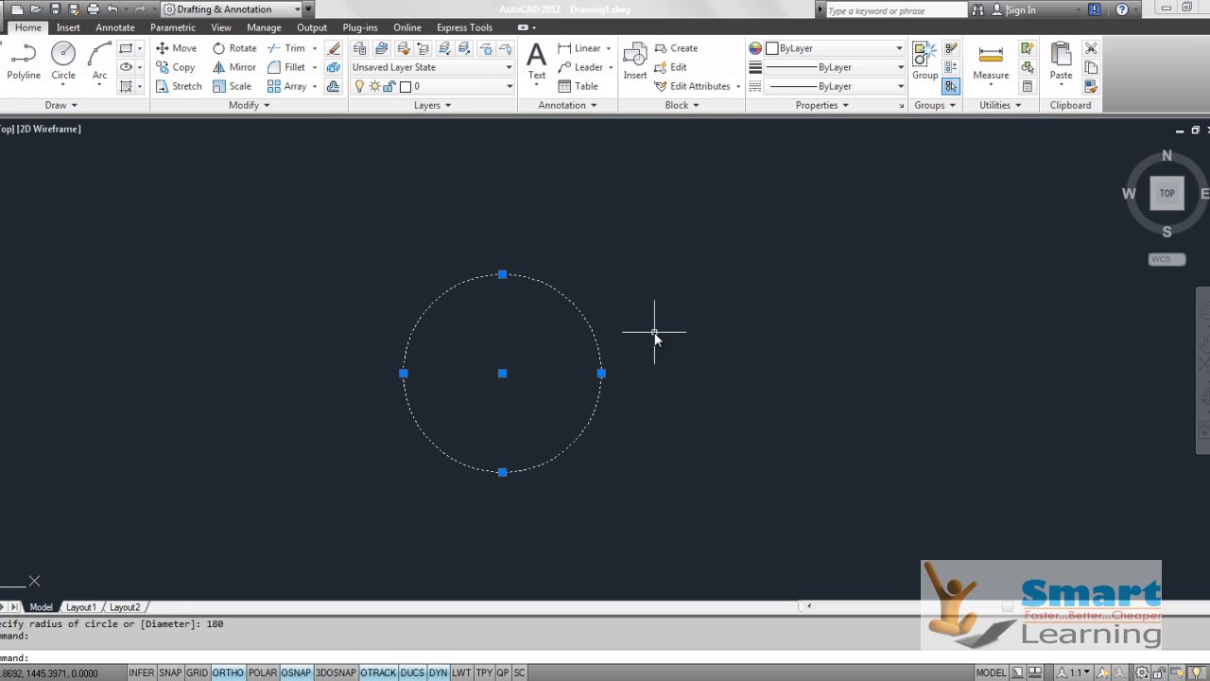
{"action": "left_click", "coordinate": [502, 373]}
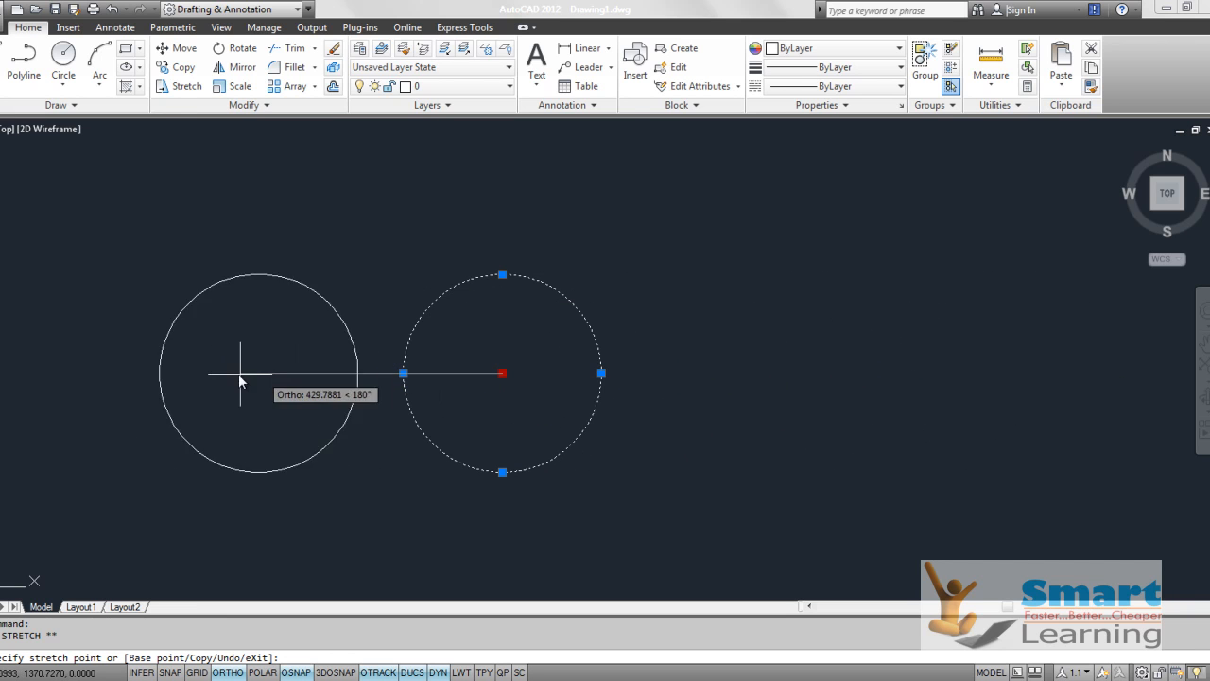
{"action": "left_click", "coordinate": [780, 374]}
{"action": "middle_click_drag", "start_coordinate": [742, 424], "coordinate": [508, 432]}
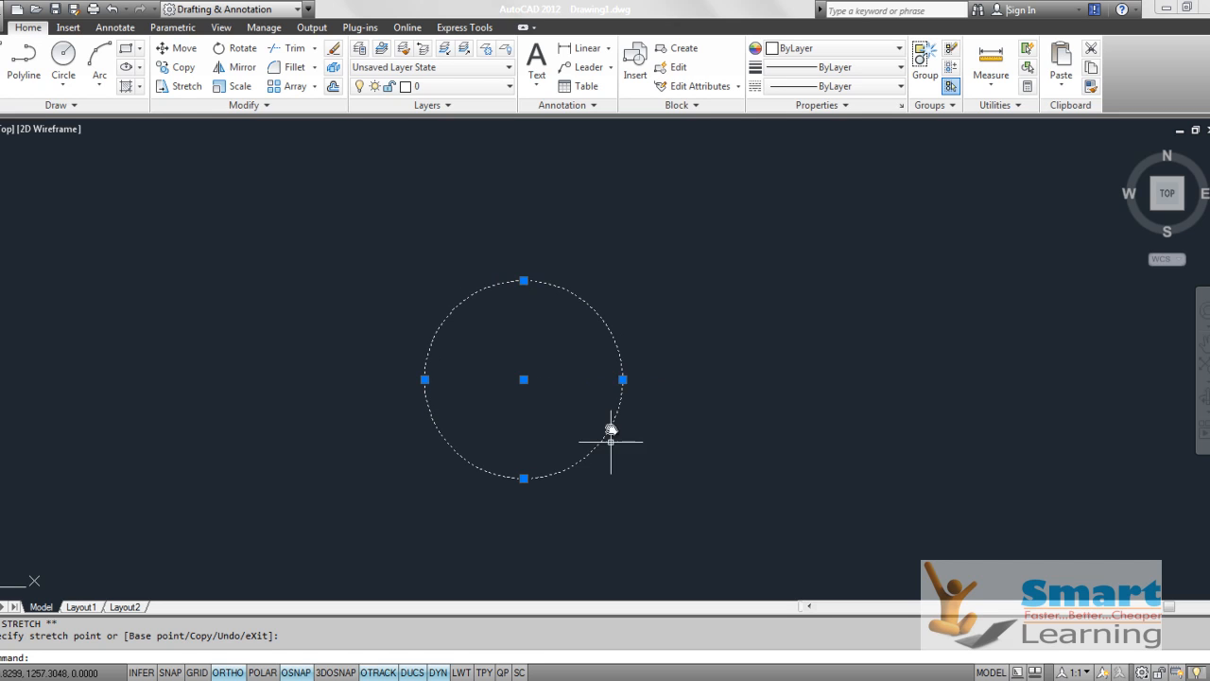
Step: Set the circle's radius to 200 by stretching its right quadrant grip
{"action": "left_click", "coordinate": [621, 379]}
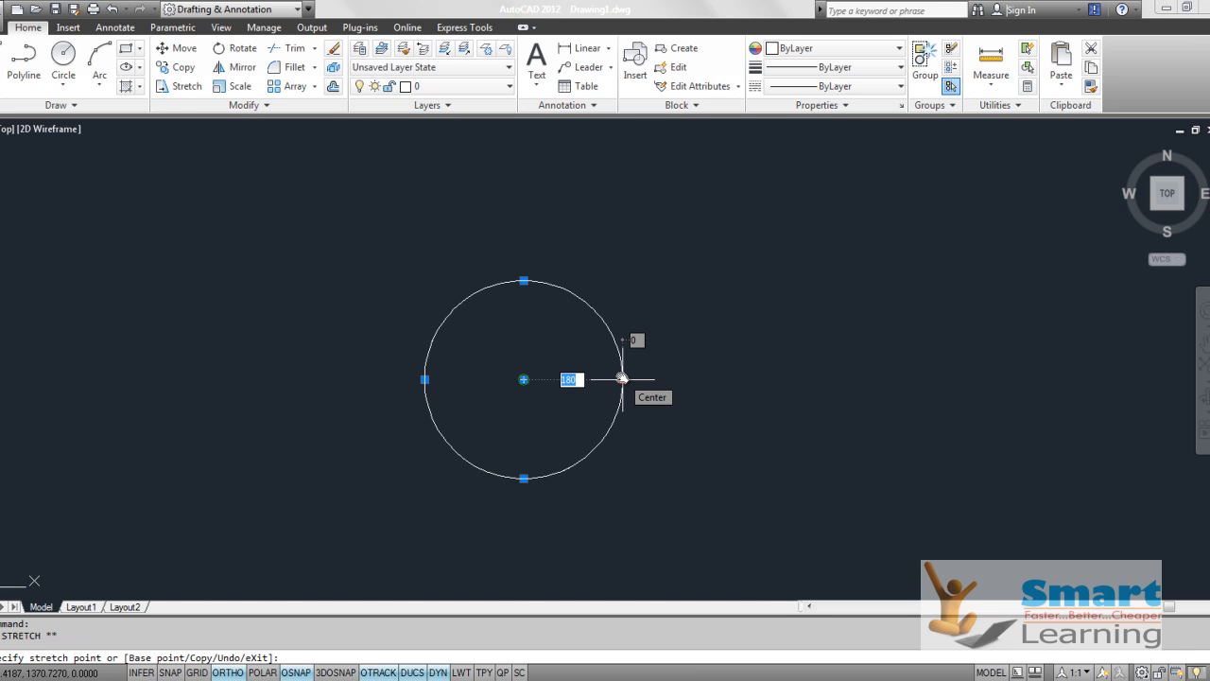
{"action": "type", "text": "200"}
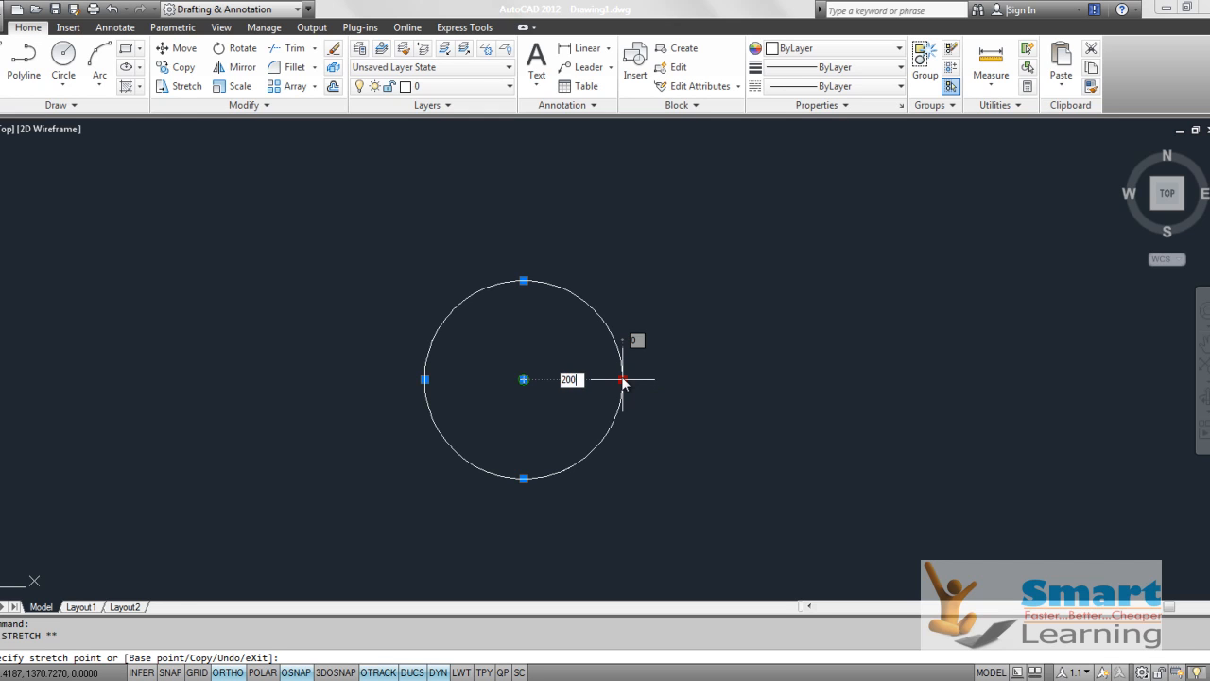
{"action": "key", "text": "Return"}
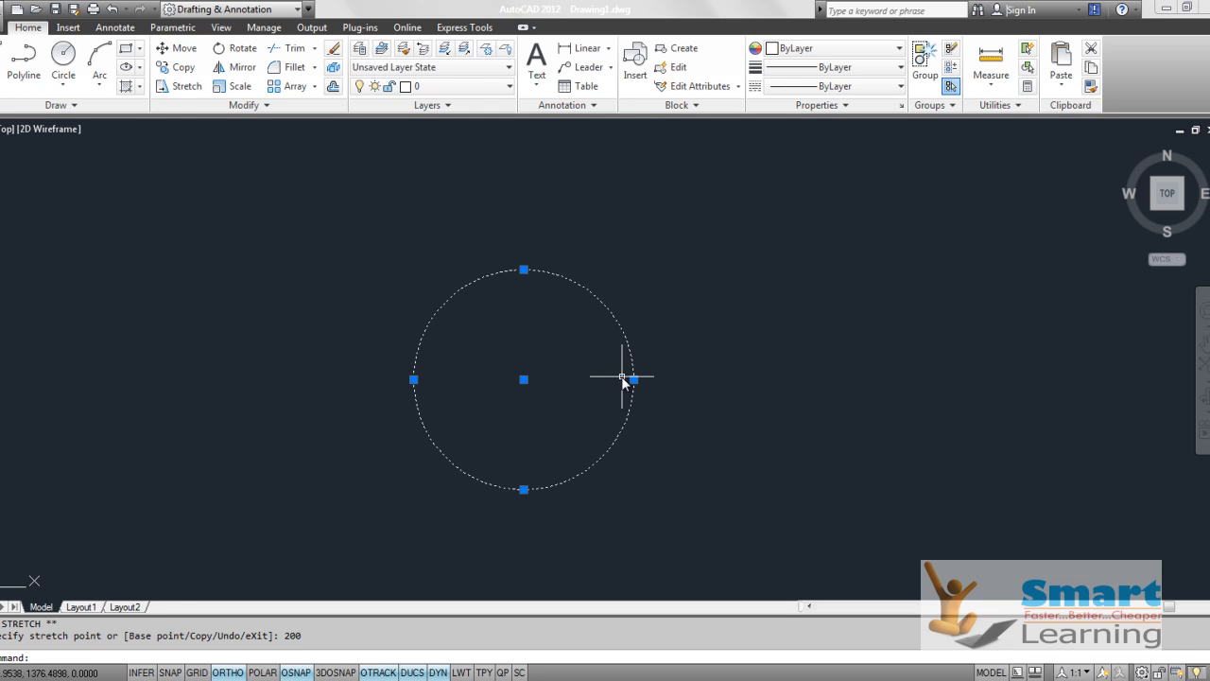
Step: Set the circle's radius to 210 by stretching its top quadrant grip, and clear the selection
{"action": "left_click", "coordinate": [524, 270]}
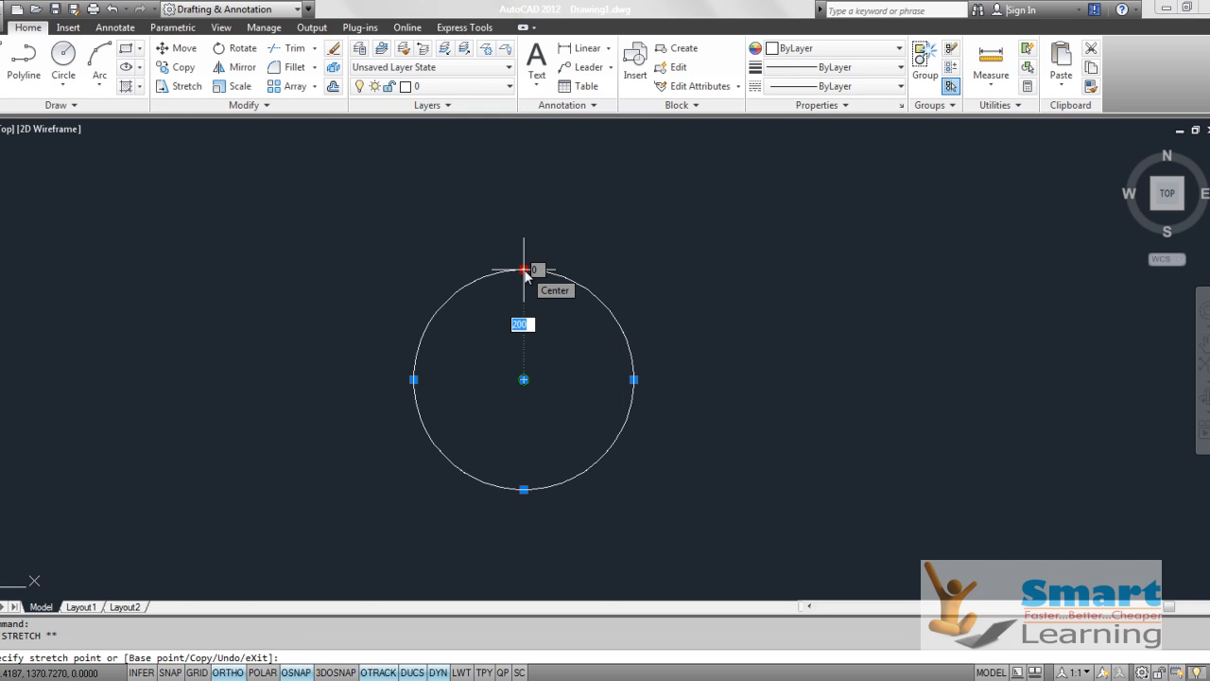
{"action": "type", "text": "210"}
{"action": "key", "text": "Return"}
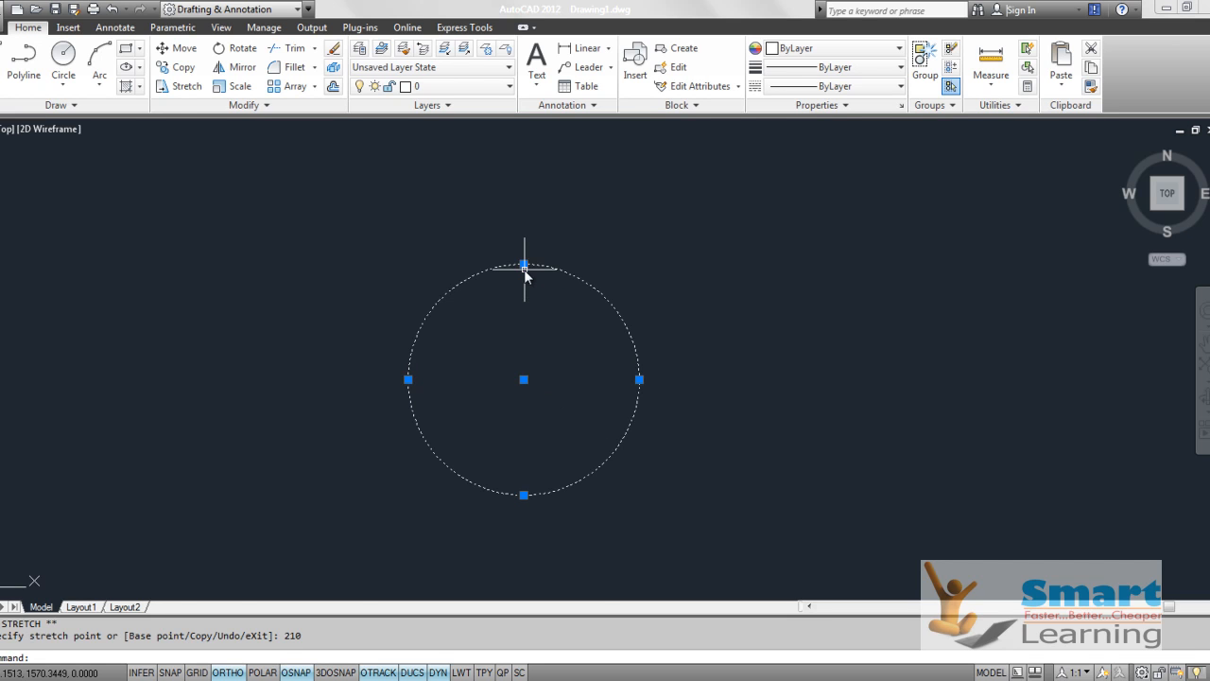
{"action": "key", "text": "Escape"}
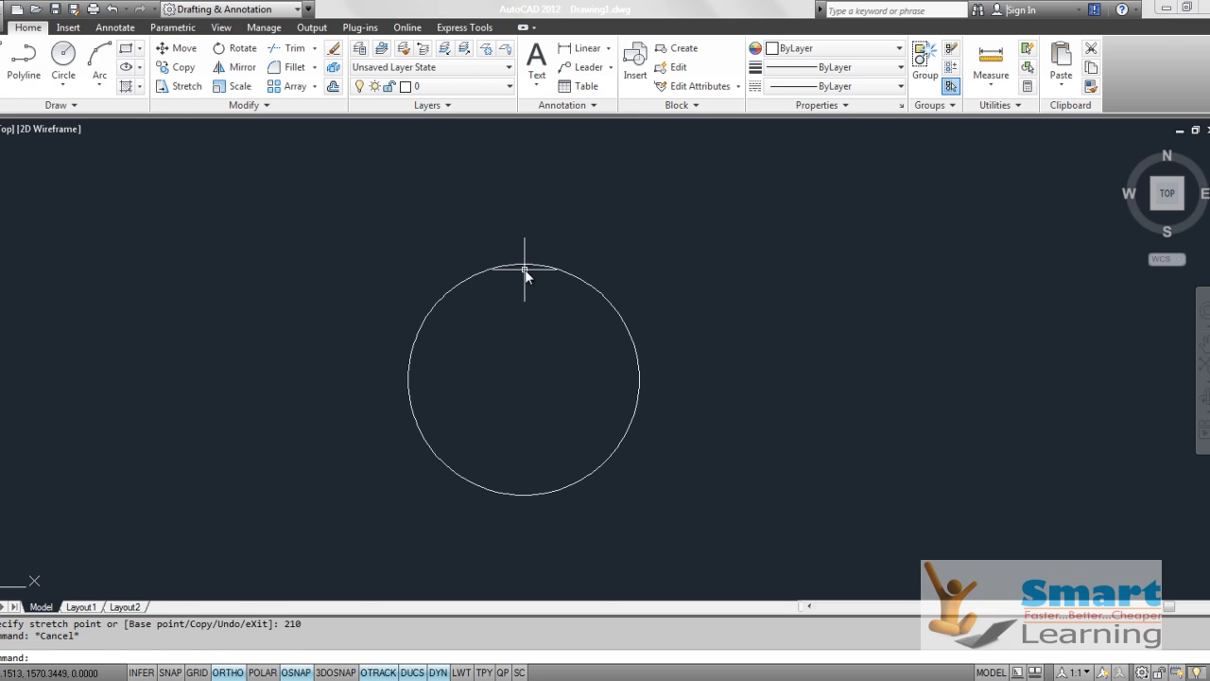
{"action": "mouse_move", "coordinate": [530, 271]}
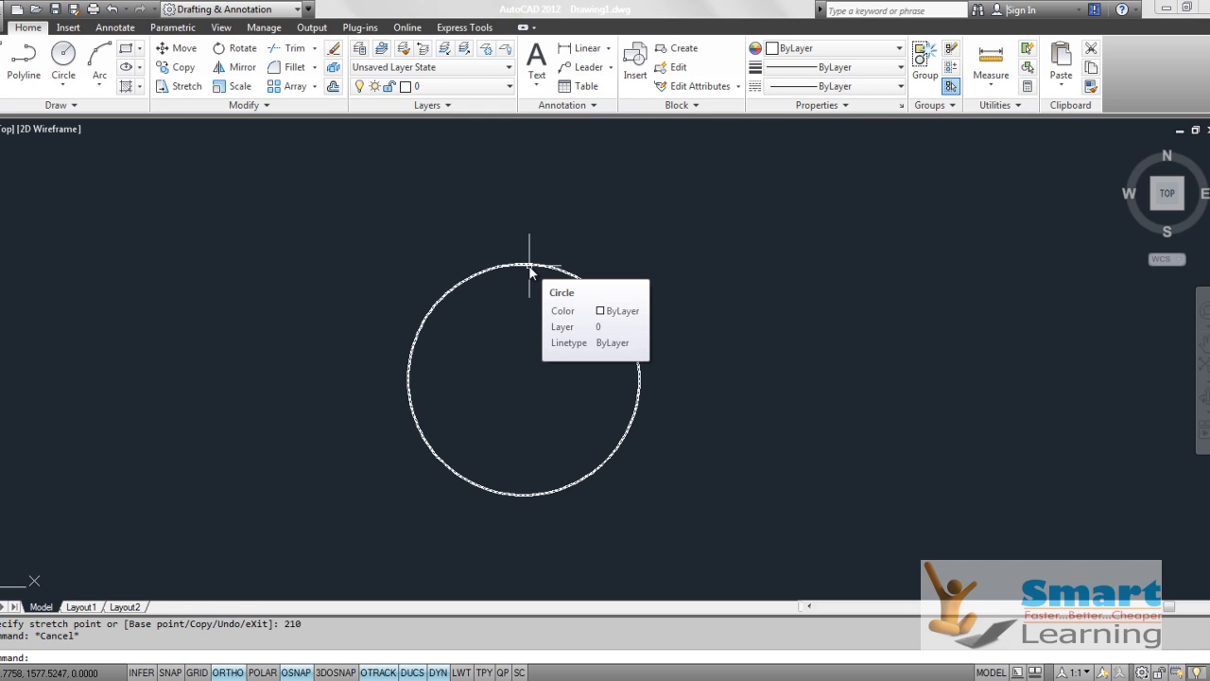
{"action": "left_click", "coordinate": [525, 266]}
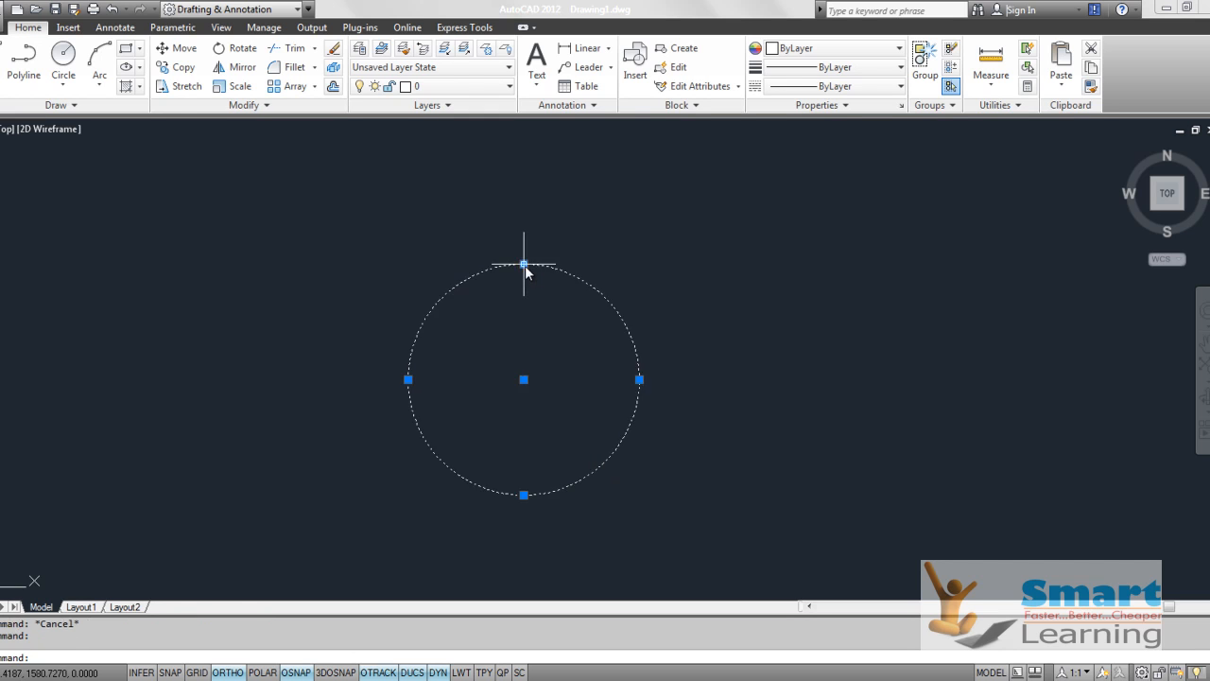
{"action": "key", "text": "Escape"}
Step: Draw a second circle with a diameter of 250 to the right of the first by its centre and diameter
{"action": "middle_click_drag", "start_coordinate": [695, 390], "coordinate": [529, 392]}
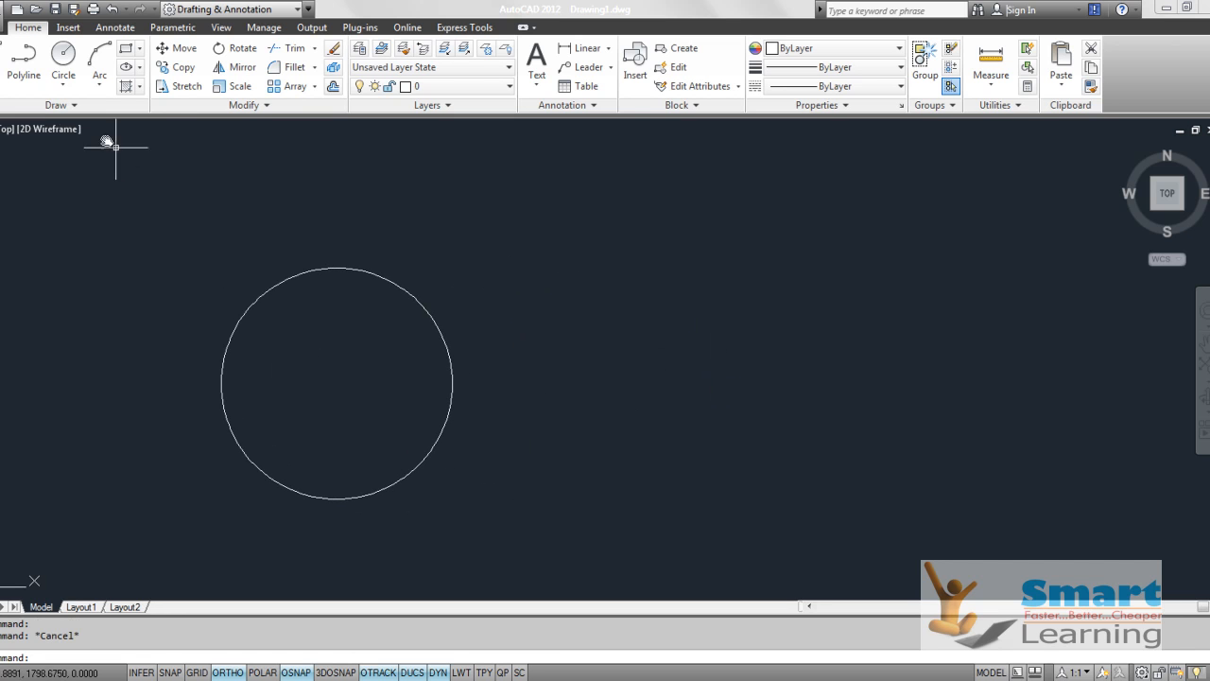
{"action": "left_click", "coordinate": [63, 83]}
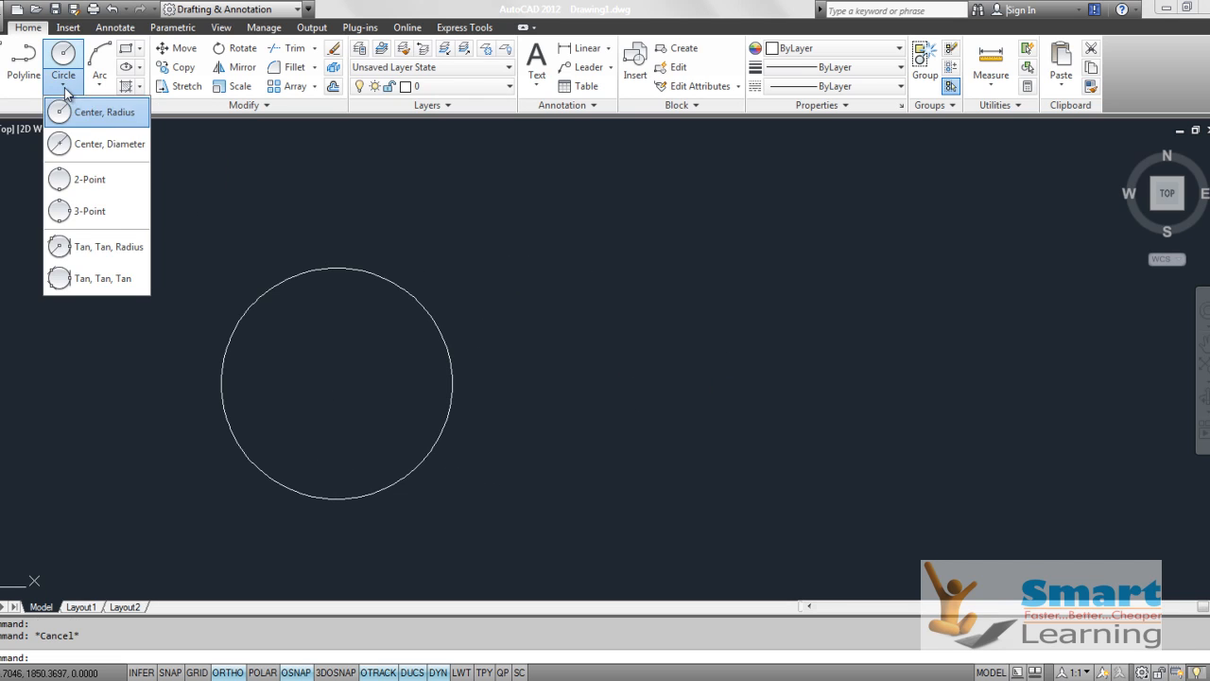
{"action": "left_click", "coordinate": [94, 145]}
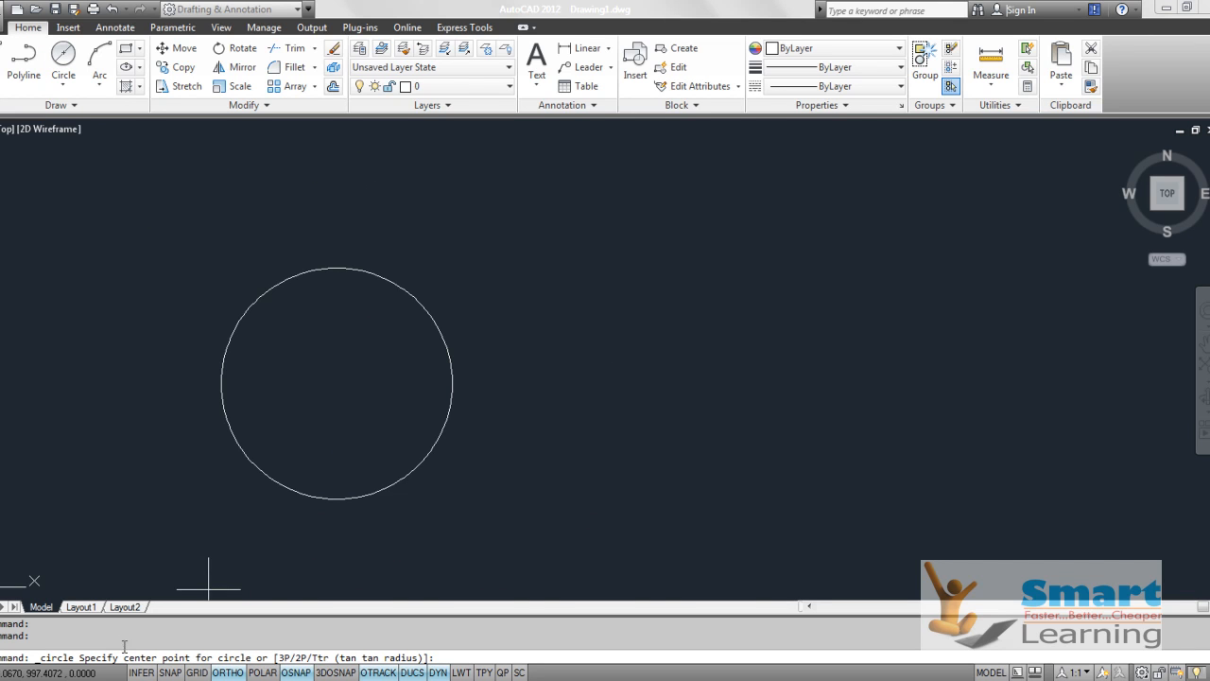
{"action": "left_click", "coordinate": [753, 367]}
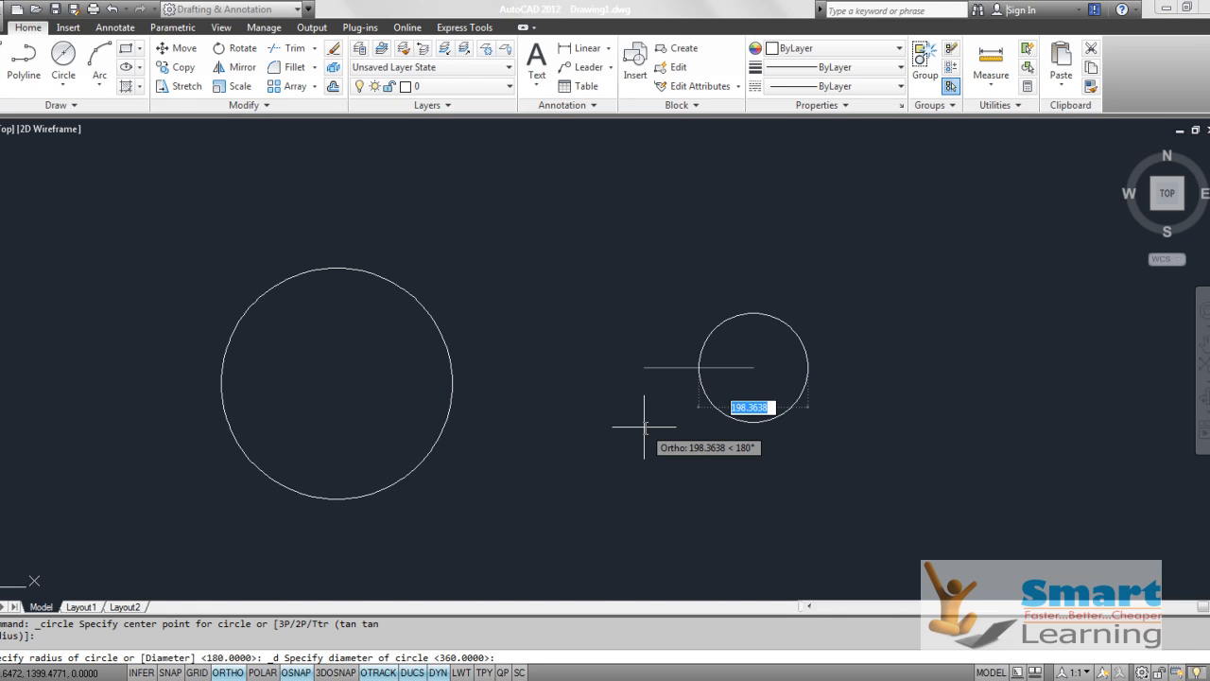
{"action": "type", "text": "250"}
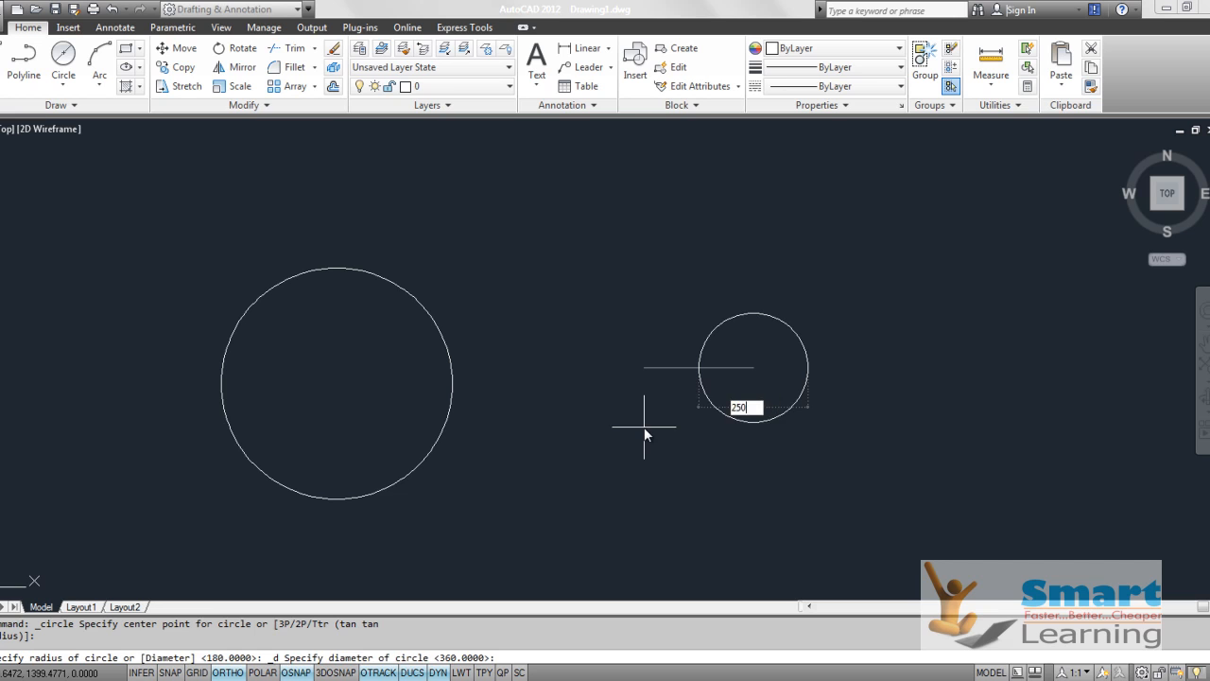
{"action": "key", "text": "Return"}
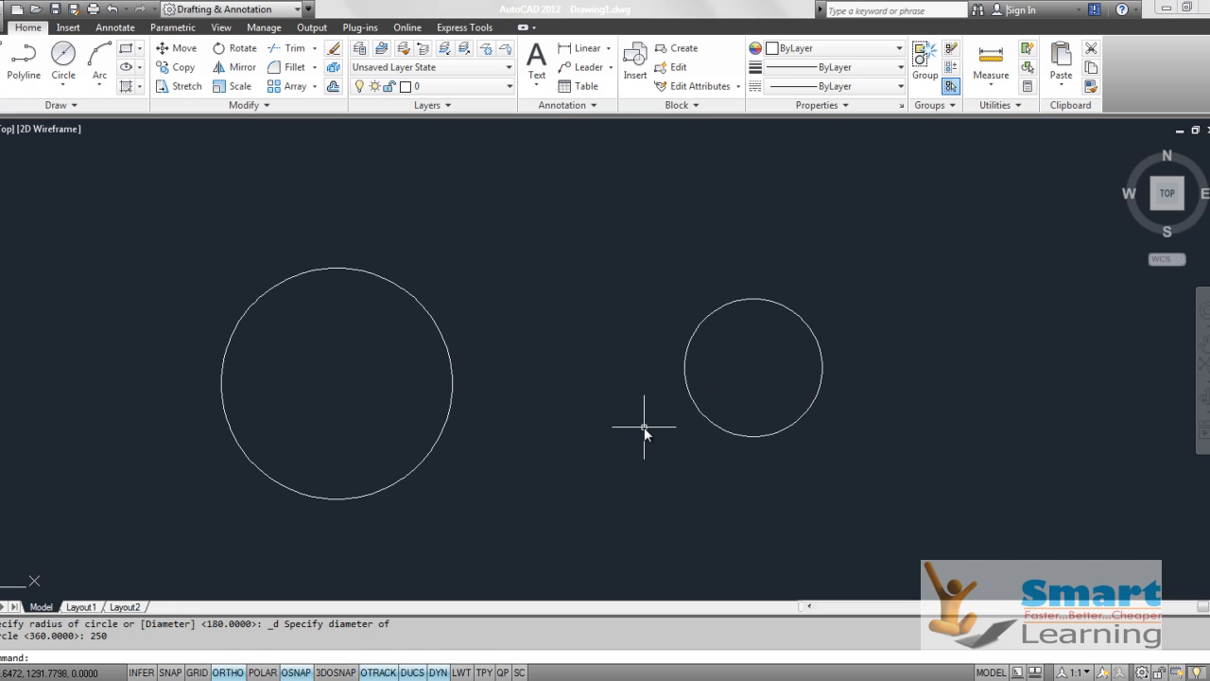
{"action": "left_click", "coordinate": [690, 395]}
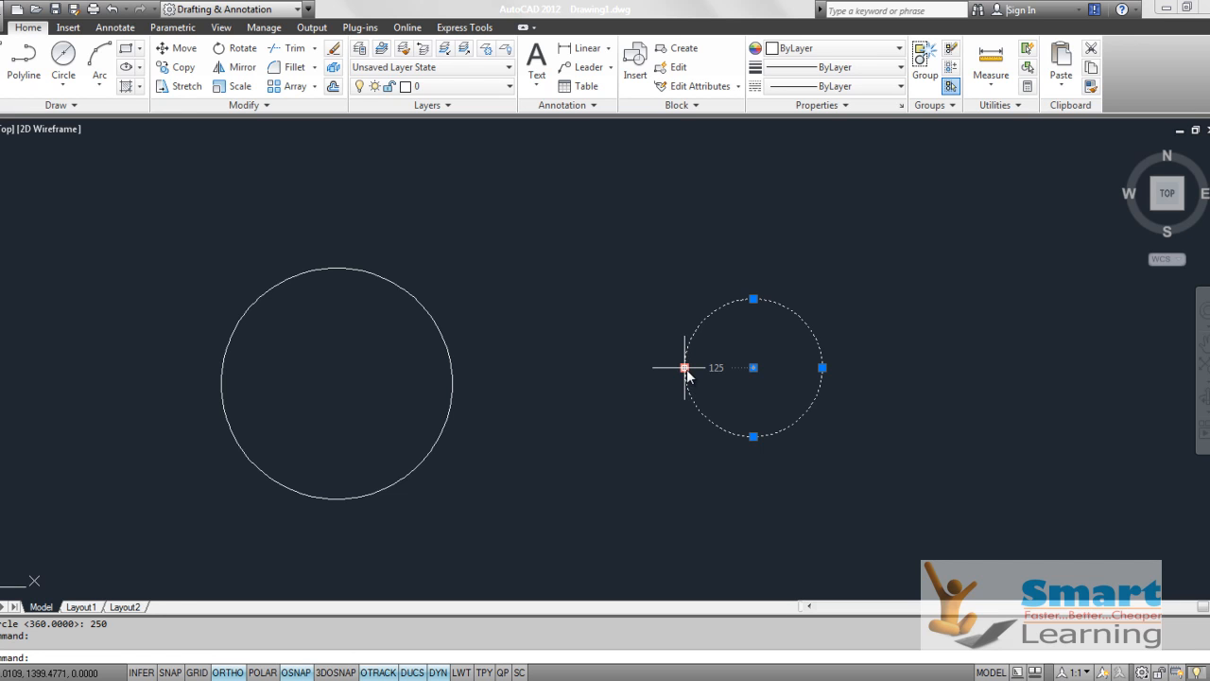
{"action": "key", "text": "Escape"}
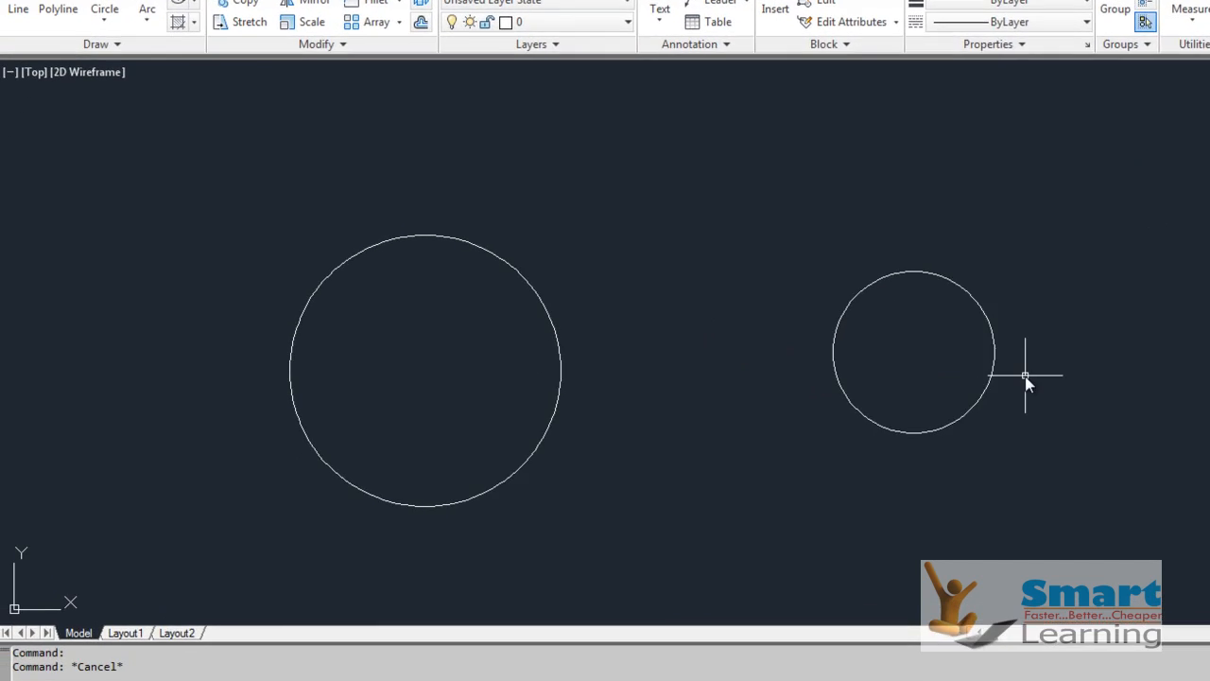
{"action": "middle_click_drag", "start_coordinate": [859, 304], "coordinate": [891, 221]}
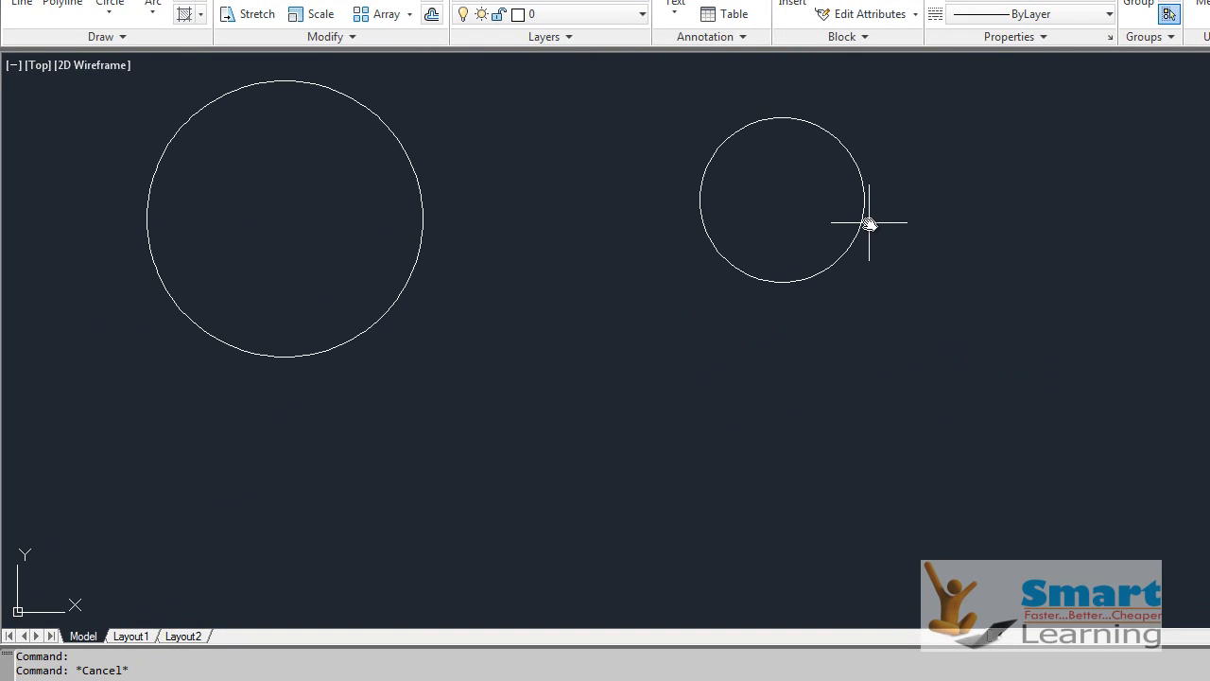
{"action": "left_click", "coordinate": [109, 17]}
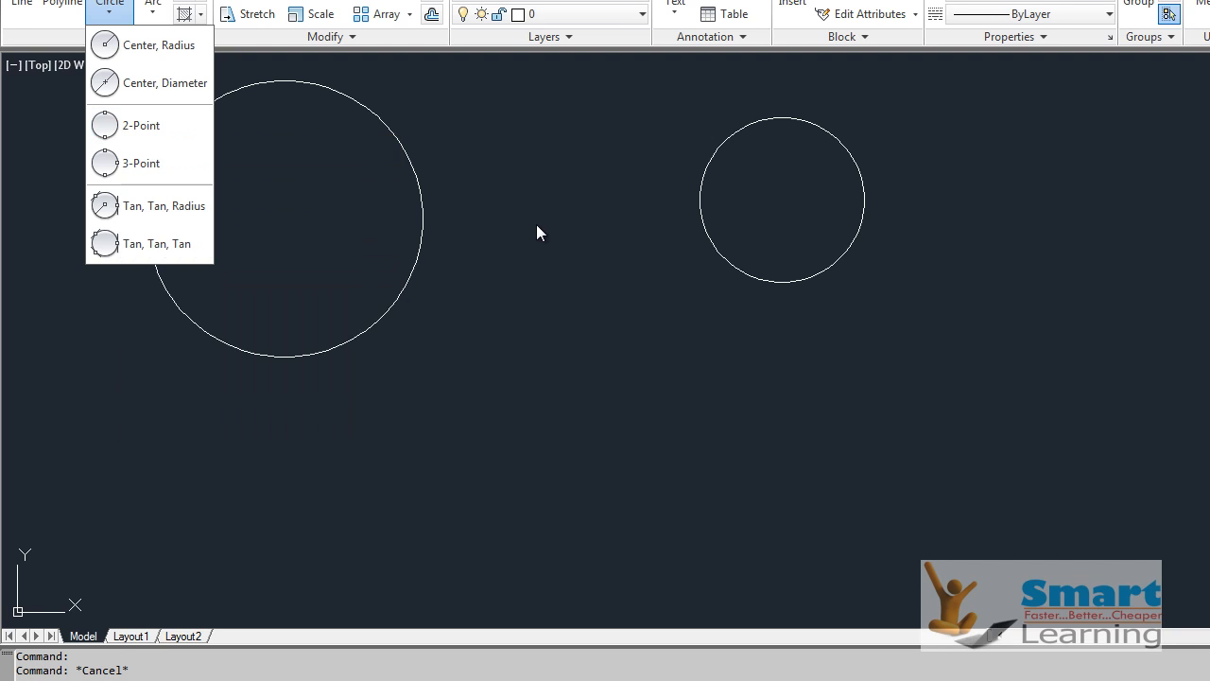
{"action": "left_click", "coordinate": [537, 224]}
{"action": "left_click", "coordinate": [480, 227]}
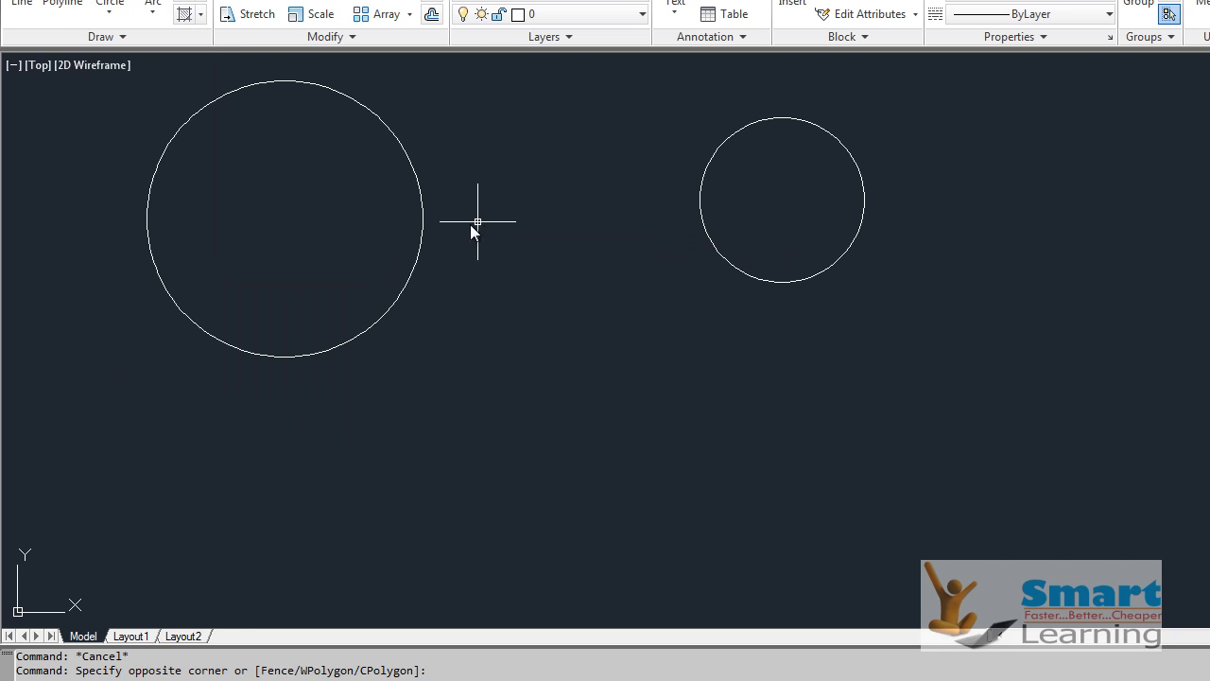
Step: Draw a horizontal line 420 long below the smaller circle
{"action": "left_click", "coordinate": [22, 5]}
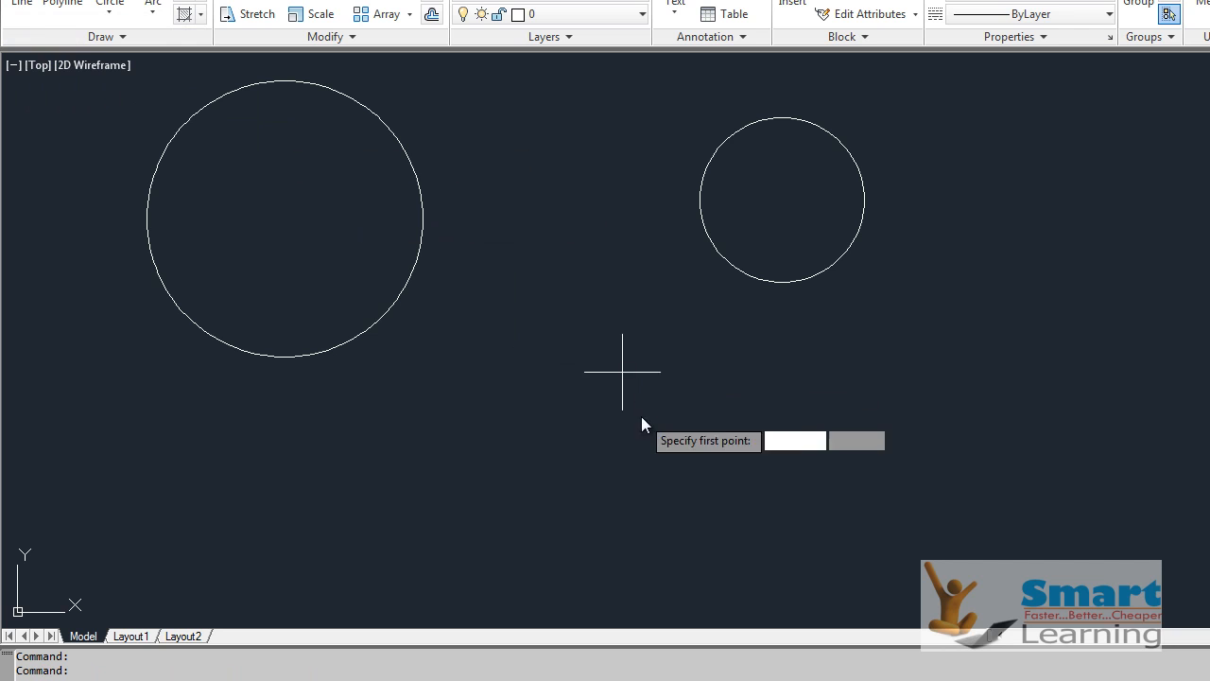
{"action": "left_click", "coordinate": [653, 475]}
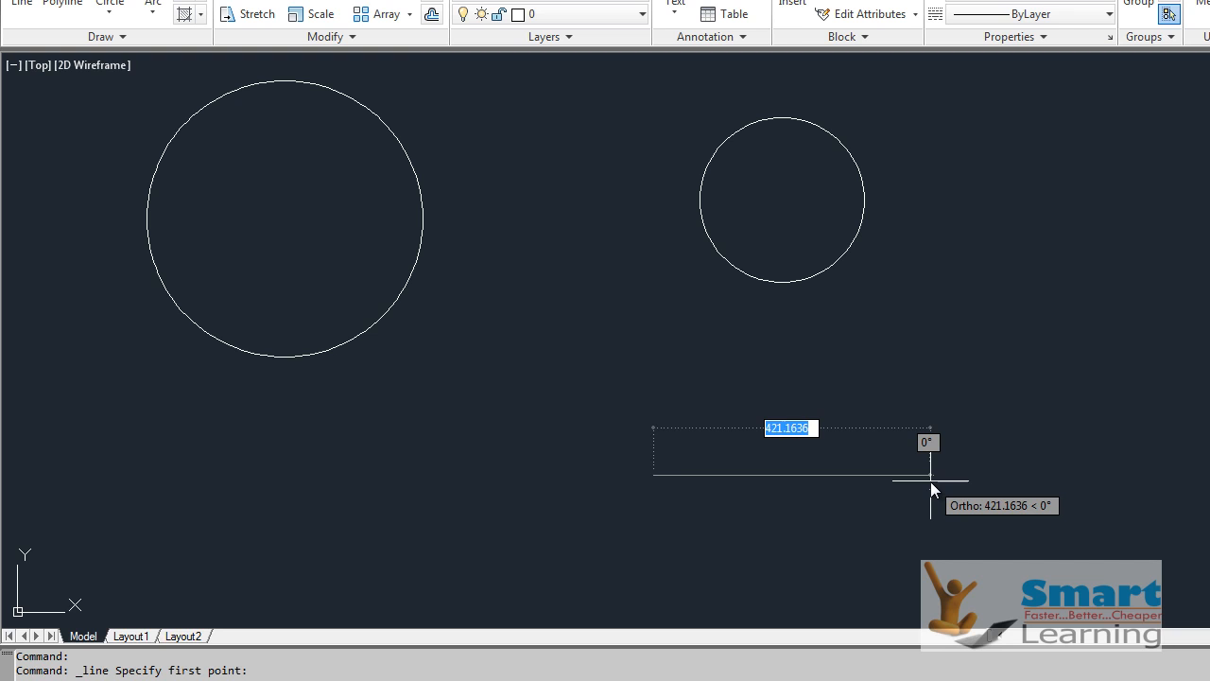
{"action": "type", "text": "4"}
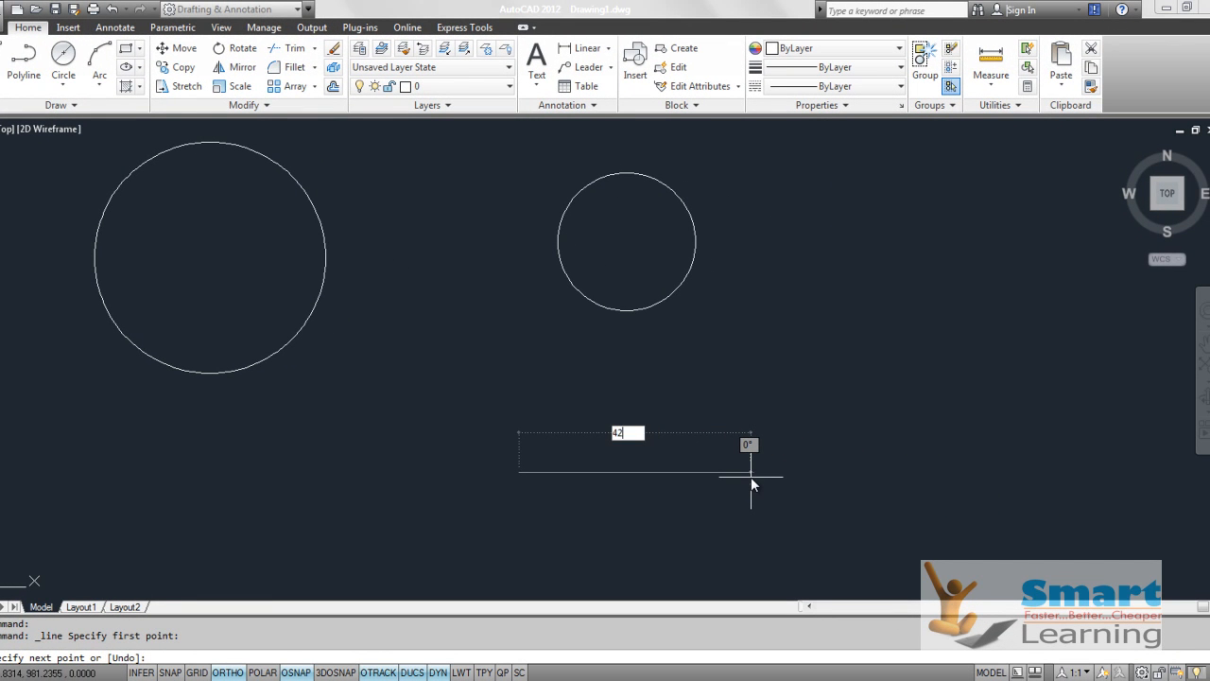
{"action": "type", "text": "0"}
{"action": "key", "text": "Return"}
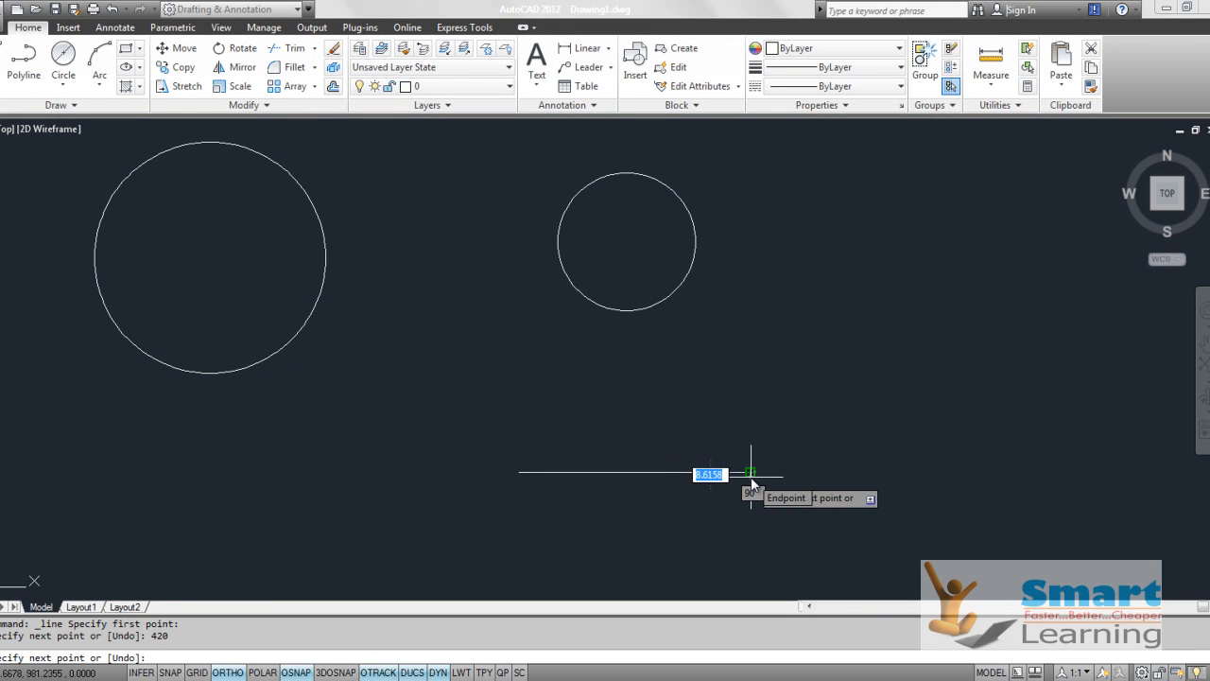
{"action": "key", "text": "Return"}
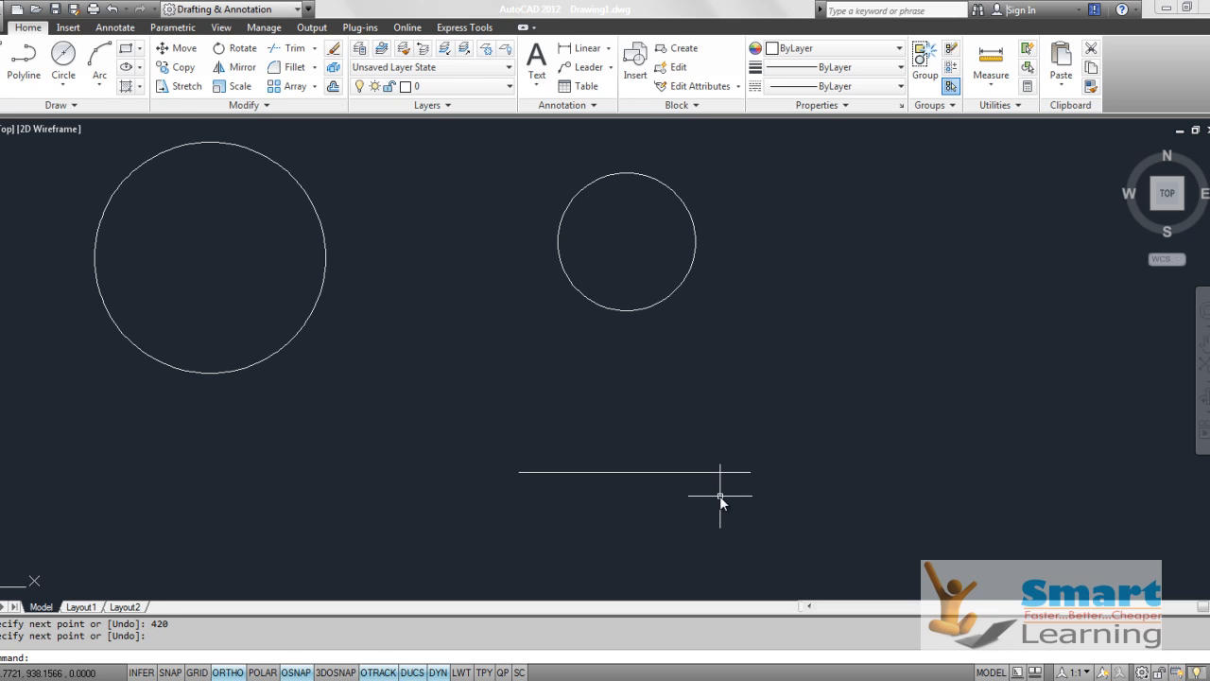
Step: Enable the Midpoint object snap in the drafting settings with the Line command started
{"action": "left_click", "coordinate": [7, 65]}
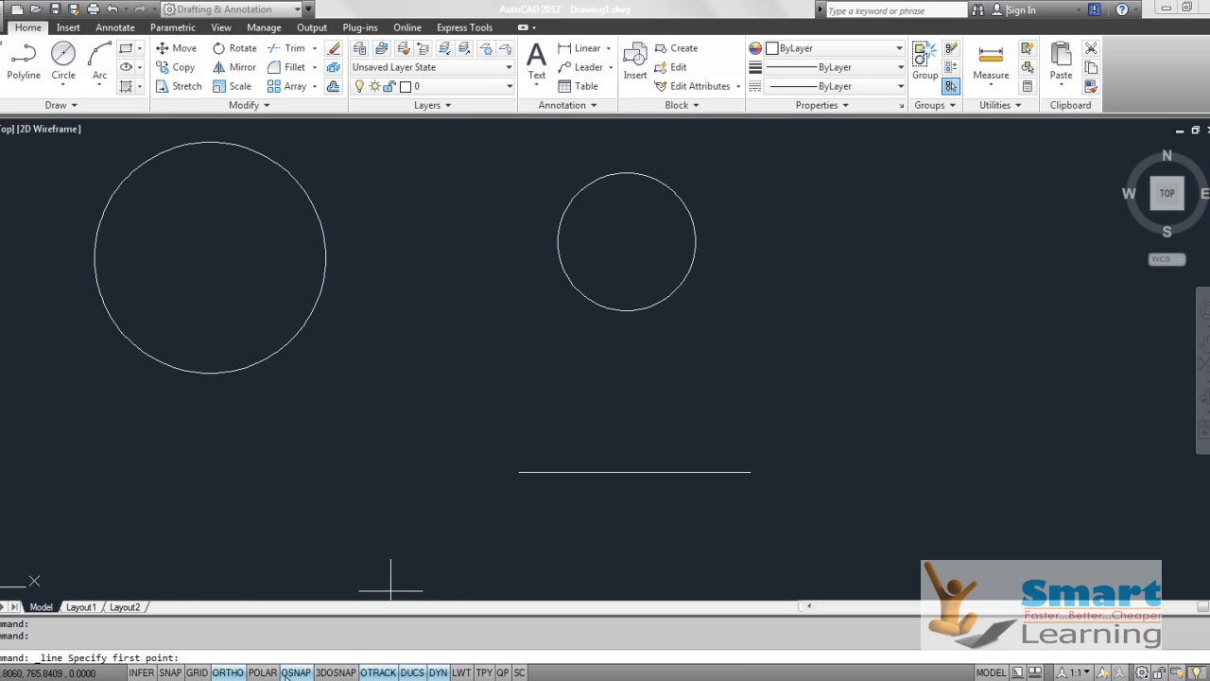
{"action": "right_click", "coordinate": [294, 674]}
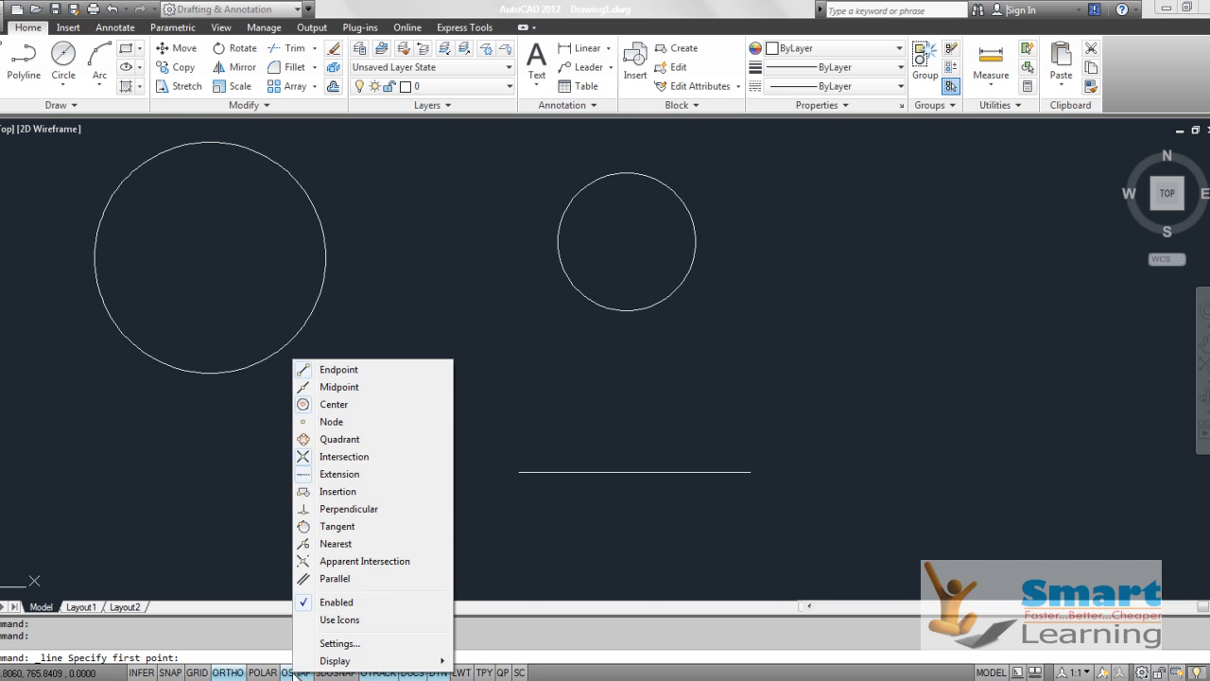
{"action": "left_click", "coordinate": [335, 643]}
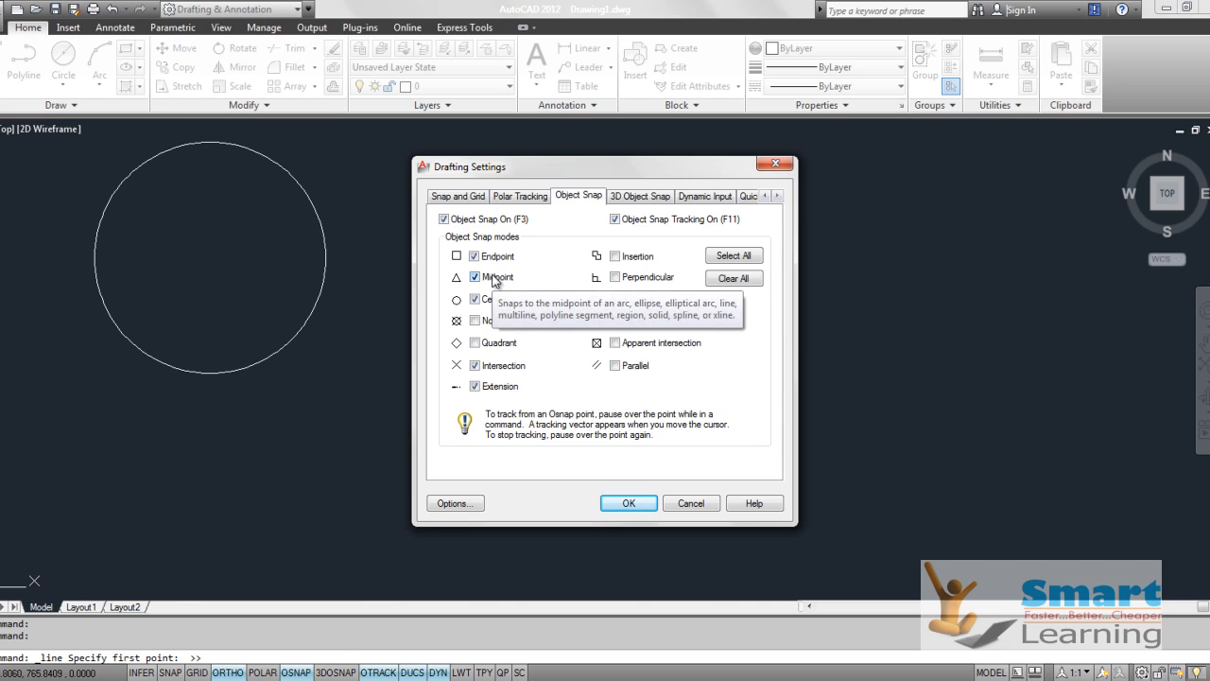
{"action": "left_click", "coordinate": [636, 503]}
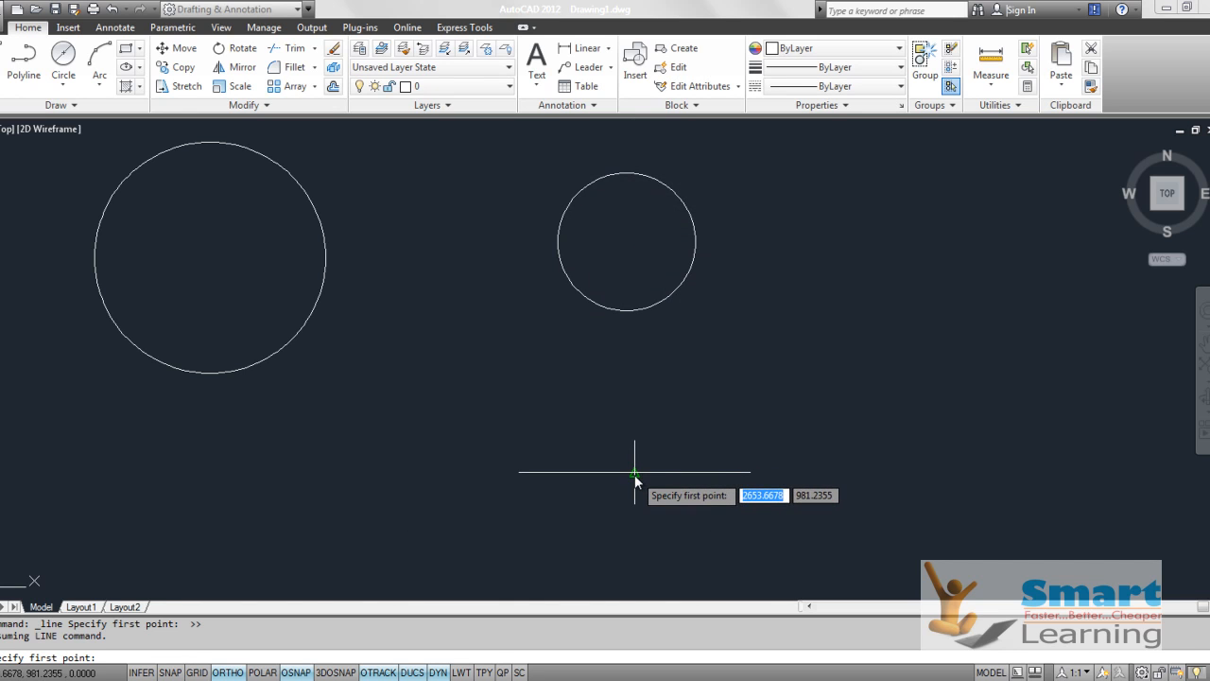
Step: Draw a vertical line 200 long up from the horizontal line's midpoint, continuing with a sloped line to its right endpoint
{"action": "left_click", "coordinate": [635, 472]}
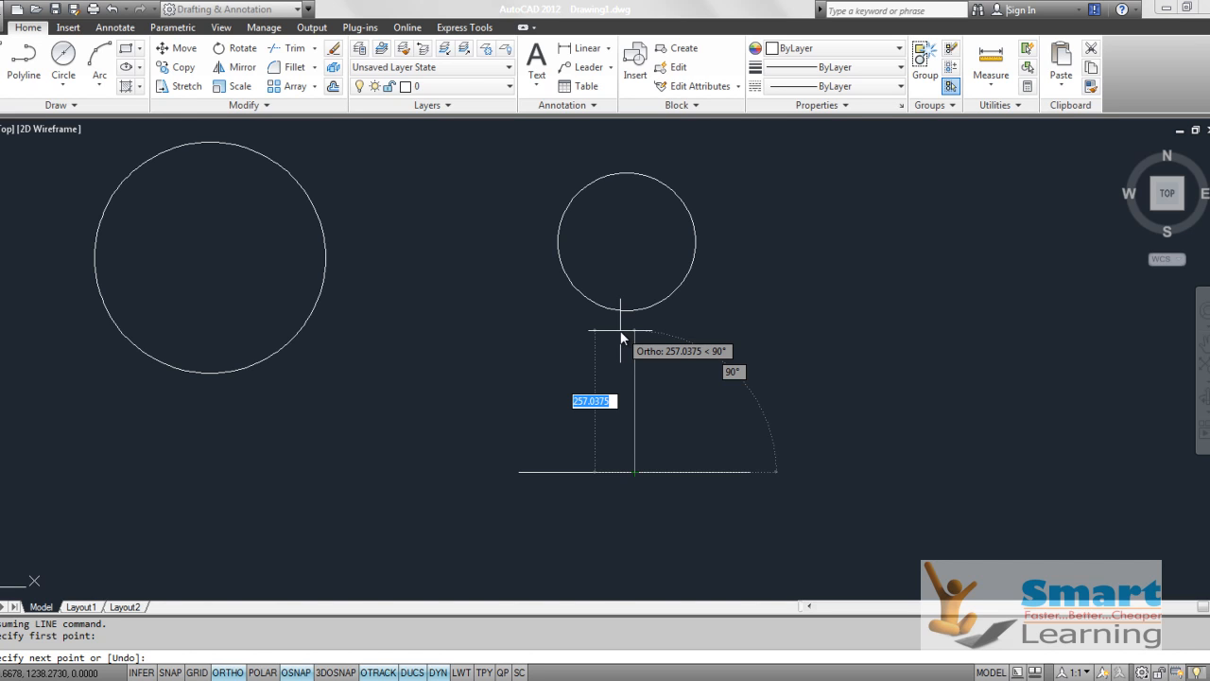
{"action": "type", "text": "200"}
{"action": "key", "text": "Return"}
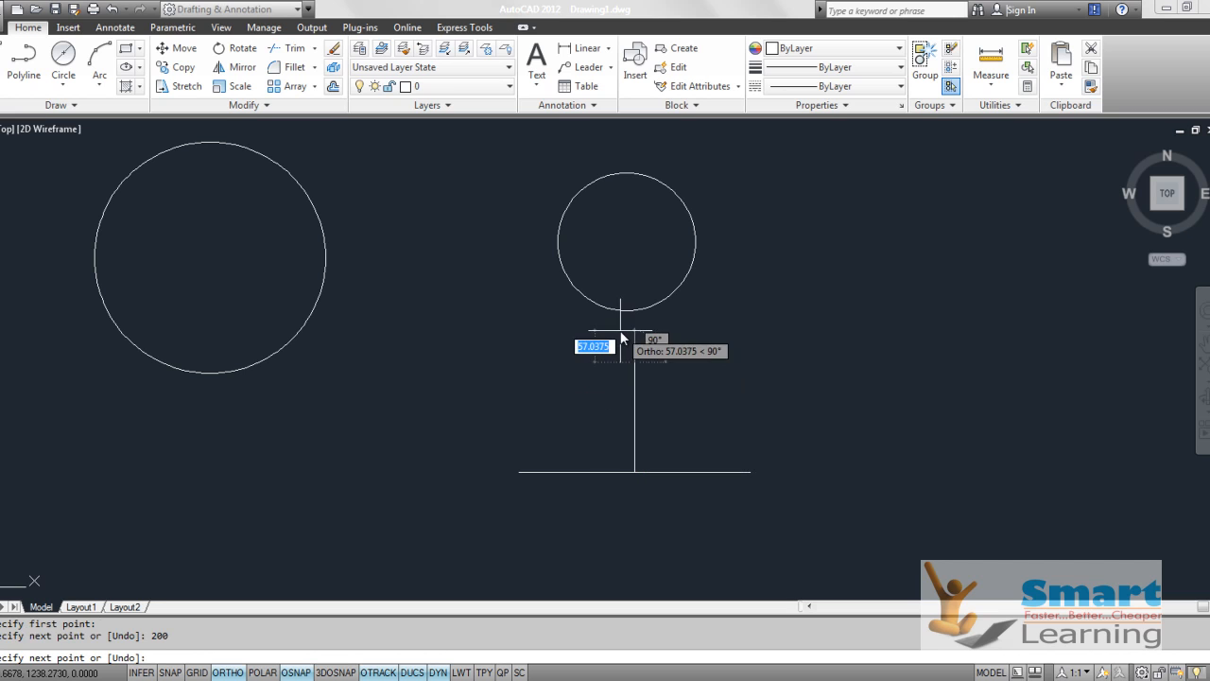
{"action": "left_click", "coordinate": [750, 472]}
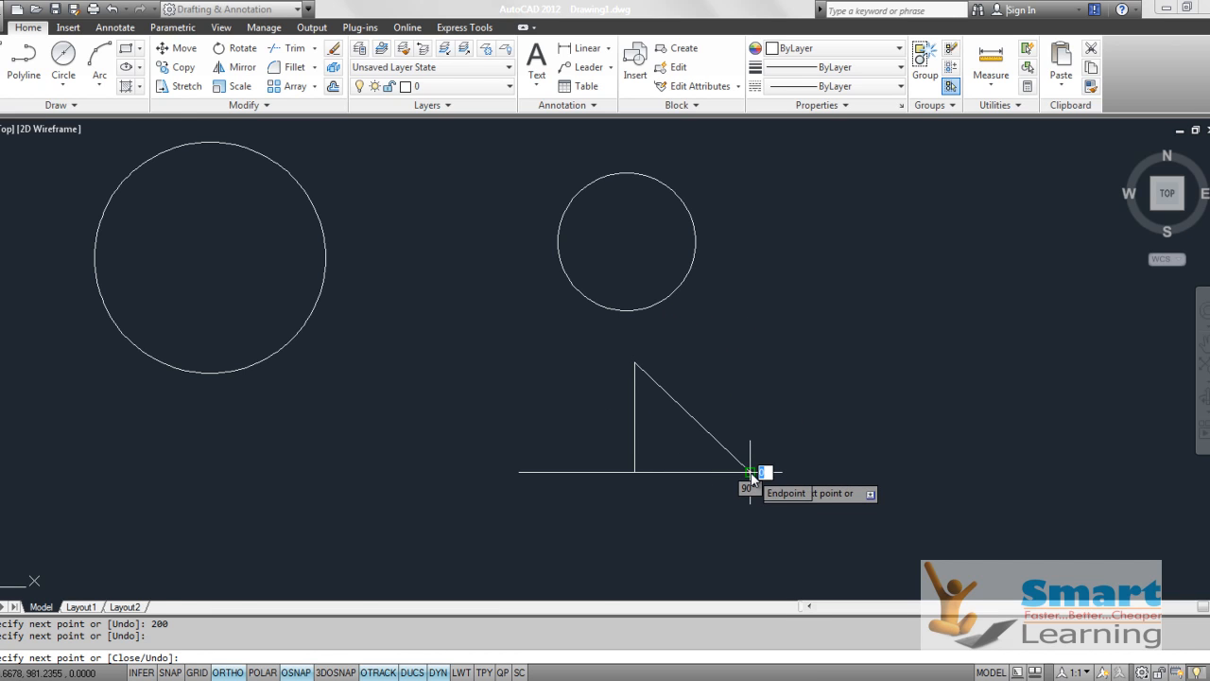
{"action": "key", "text": "Escape"}
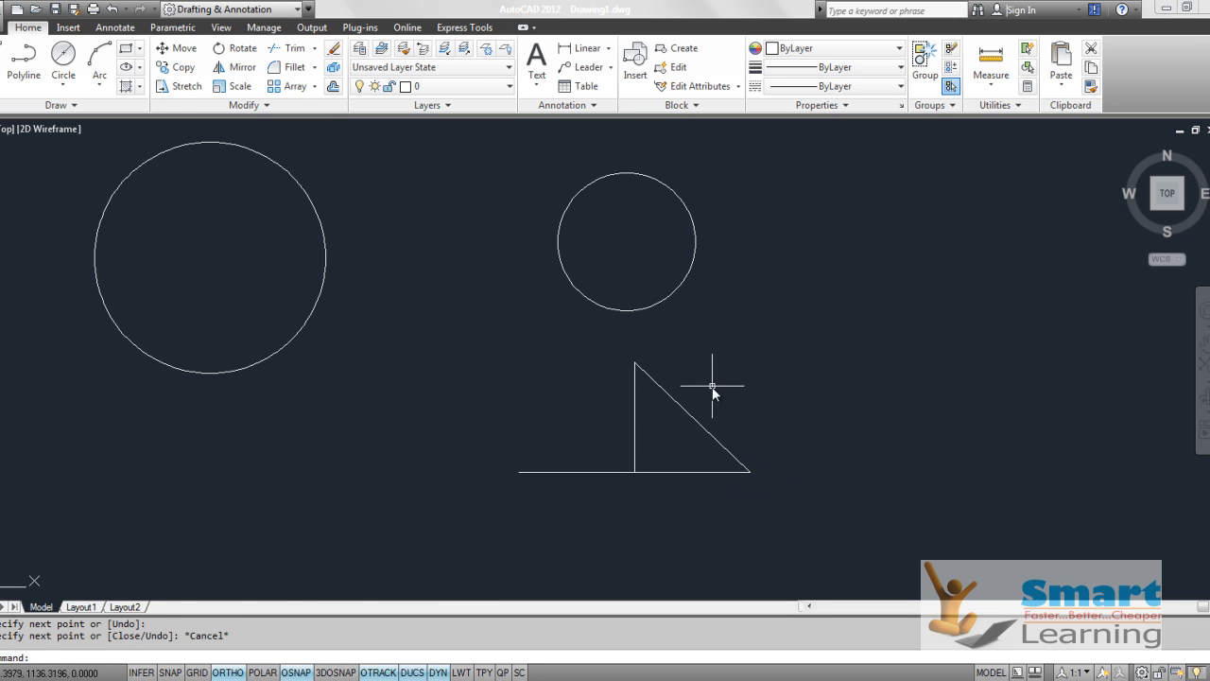
Step: Draw a sloped line from the top of the vertical line to the horizontal line's left endpoint
{"action": "key", "text": "Return"}
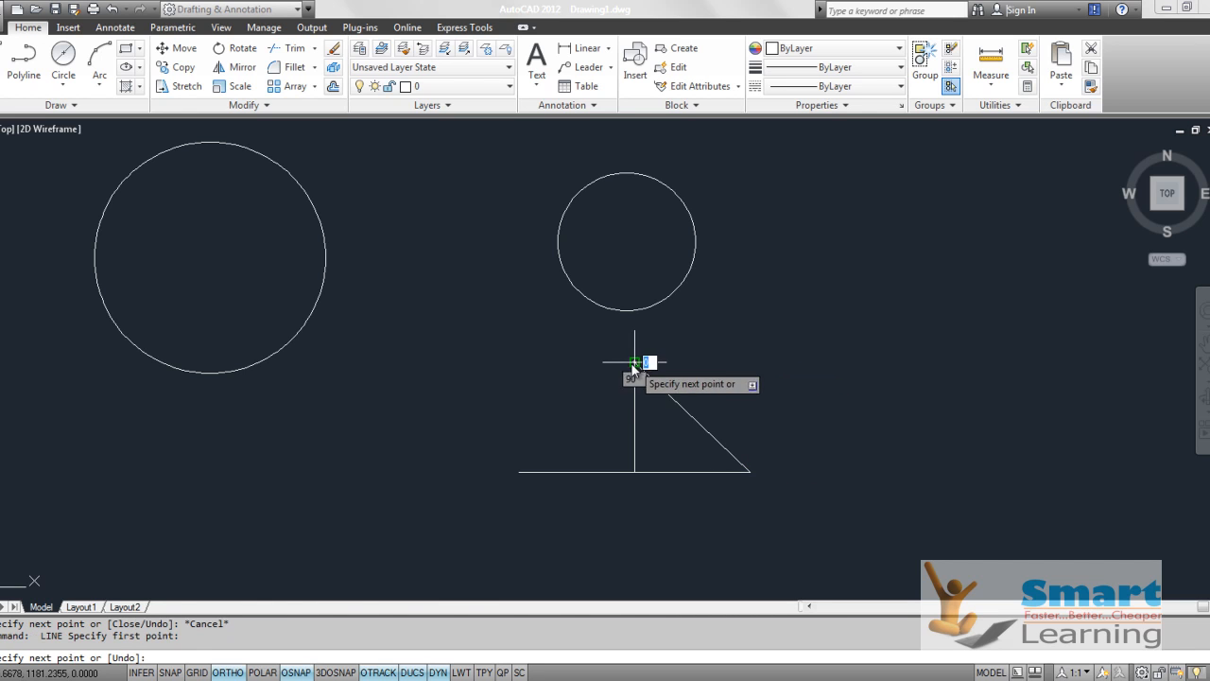
{"action": "left_click", "coordinate": [520, 471]}
{"action": "key", "text": "Return"}
Step: Draw a 2-Point circle using the triangle's apex and lower-right corner as the ends of its diameter
{"action": "middle_click_drag", "start_coordinate": [705, 392], "coordinate": [729, 347]}
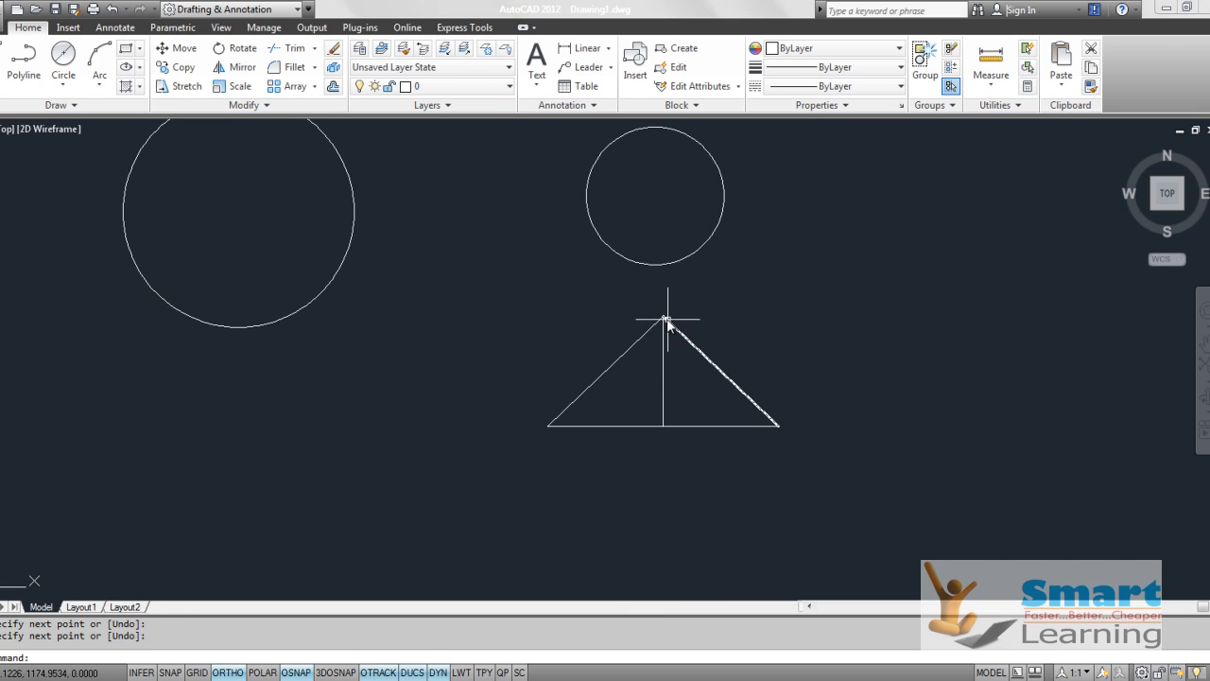
{"action": "left_click", "coordinate": [63, 83]}
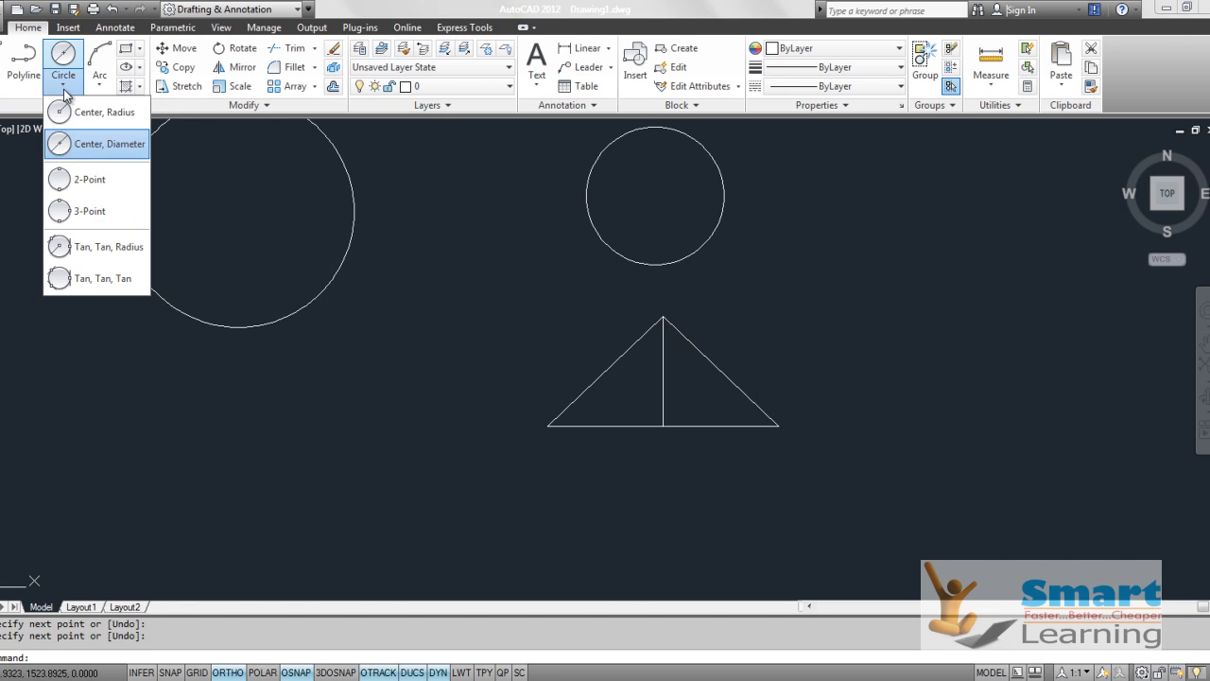
{"action": "left_click", "coordinate": [80, 180]}
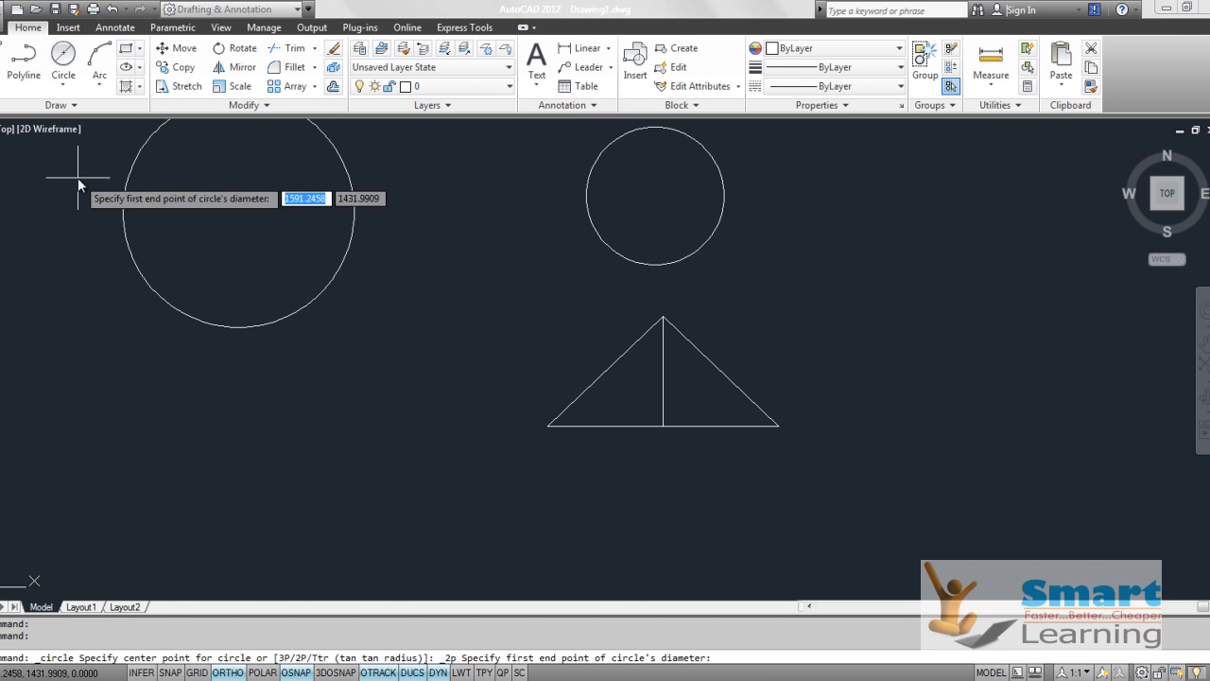
{"action": "left_click", "coordinate": [662, 317]}
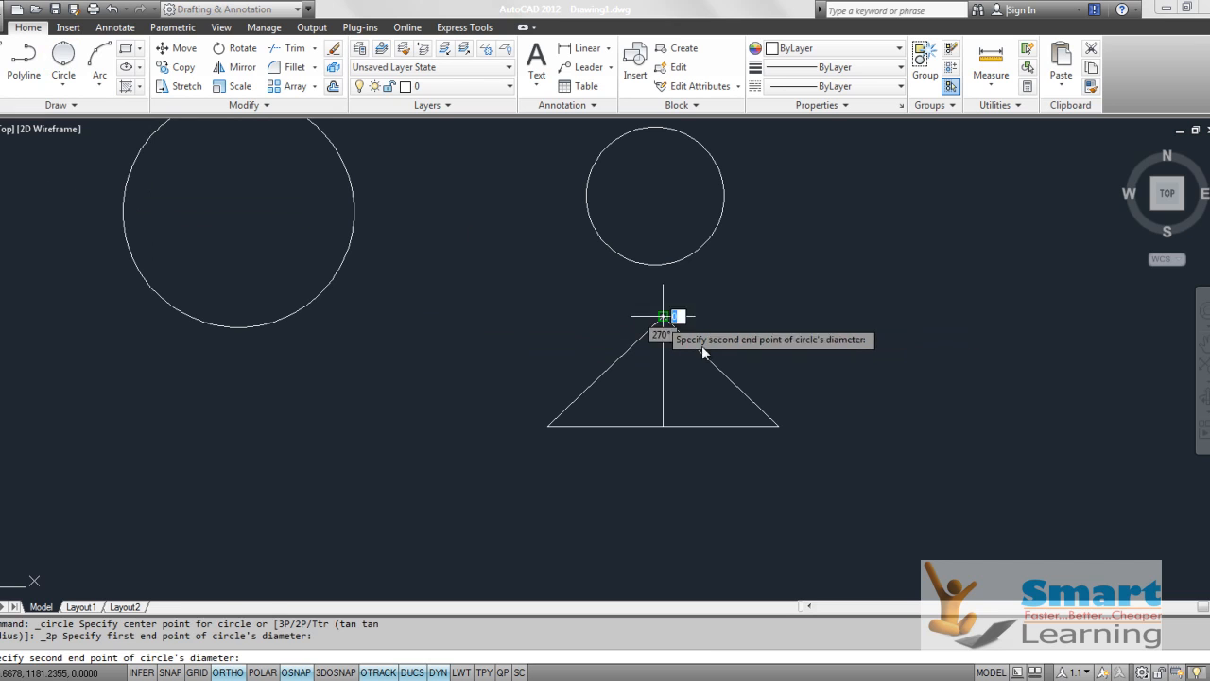
{"action": "left_click", "coordinate": [778, 427]}
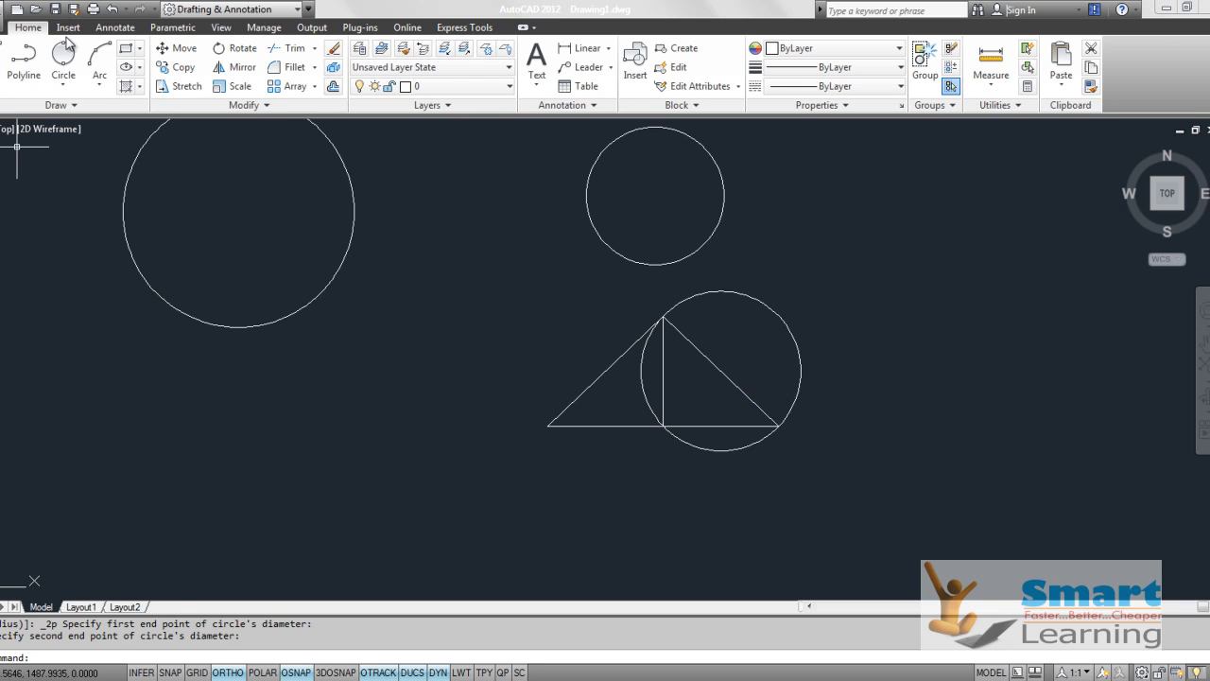
Step: Draw a 2-Point circle with the triangle's vertical centre line as its diameter, from the base midpoint to the apex
{"action": "left_click", "coordinate": [63, 84]}
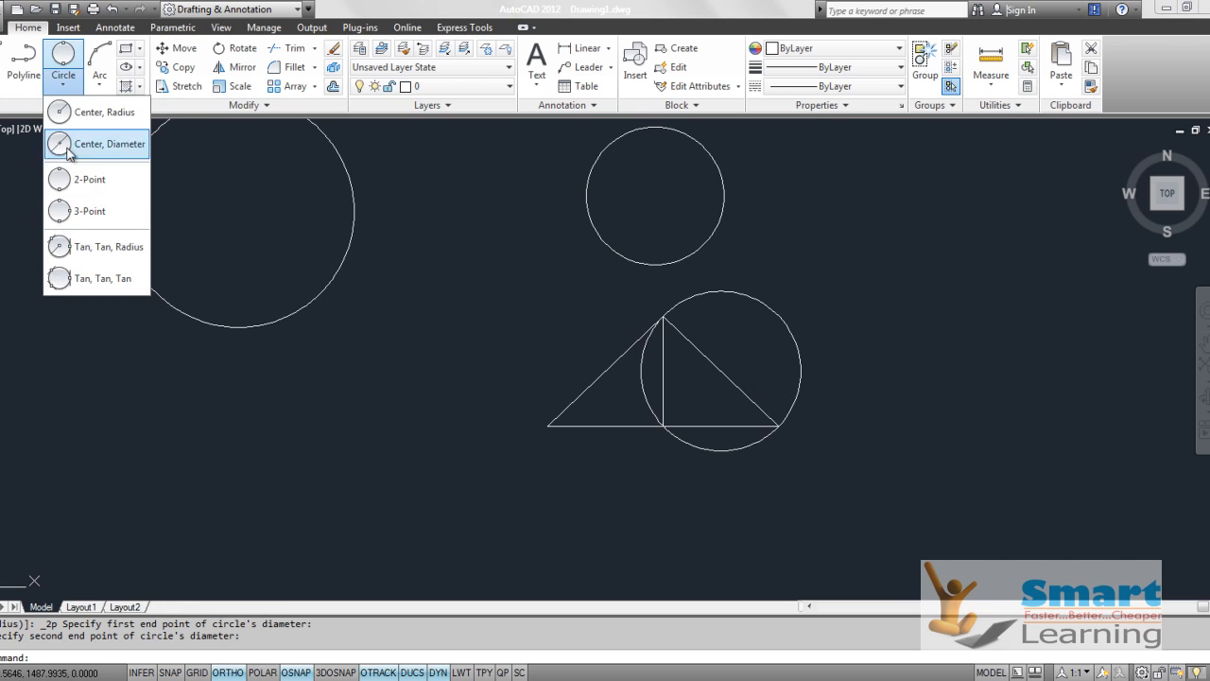
{"action": "left_click", "coordinate": [69, 181]}
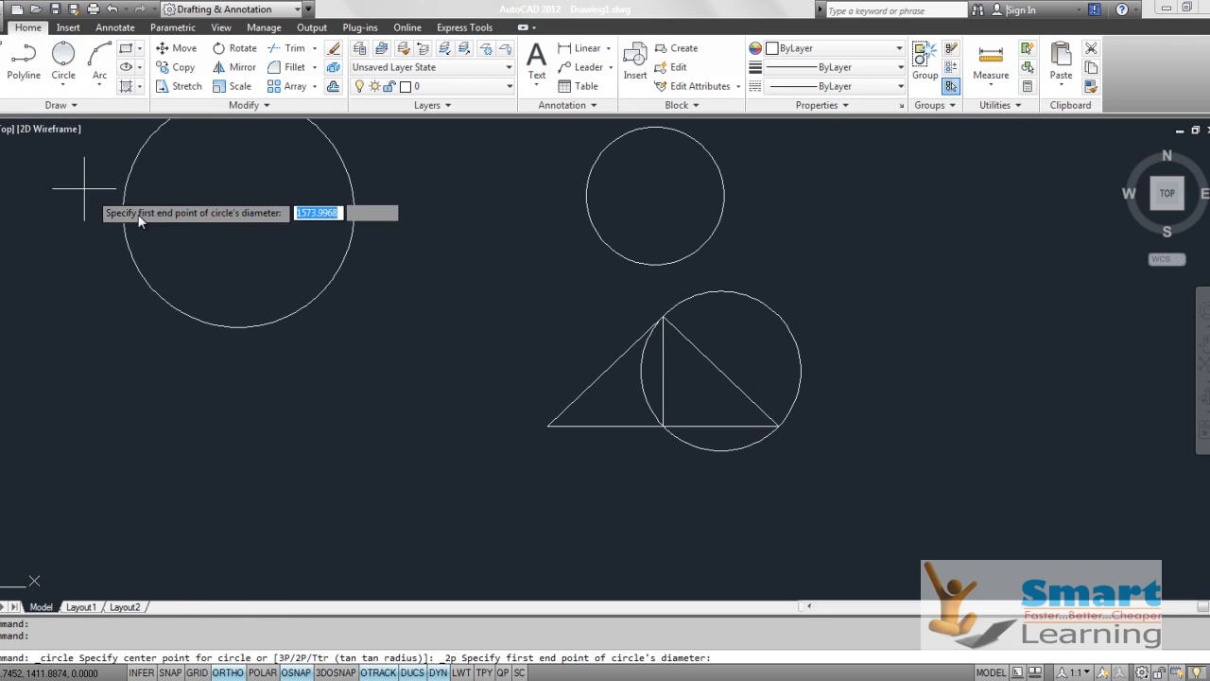
{"action": "left_click", "coordinate": [665, 426]}
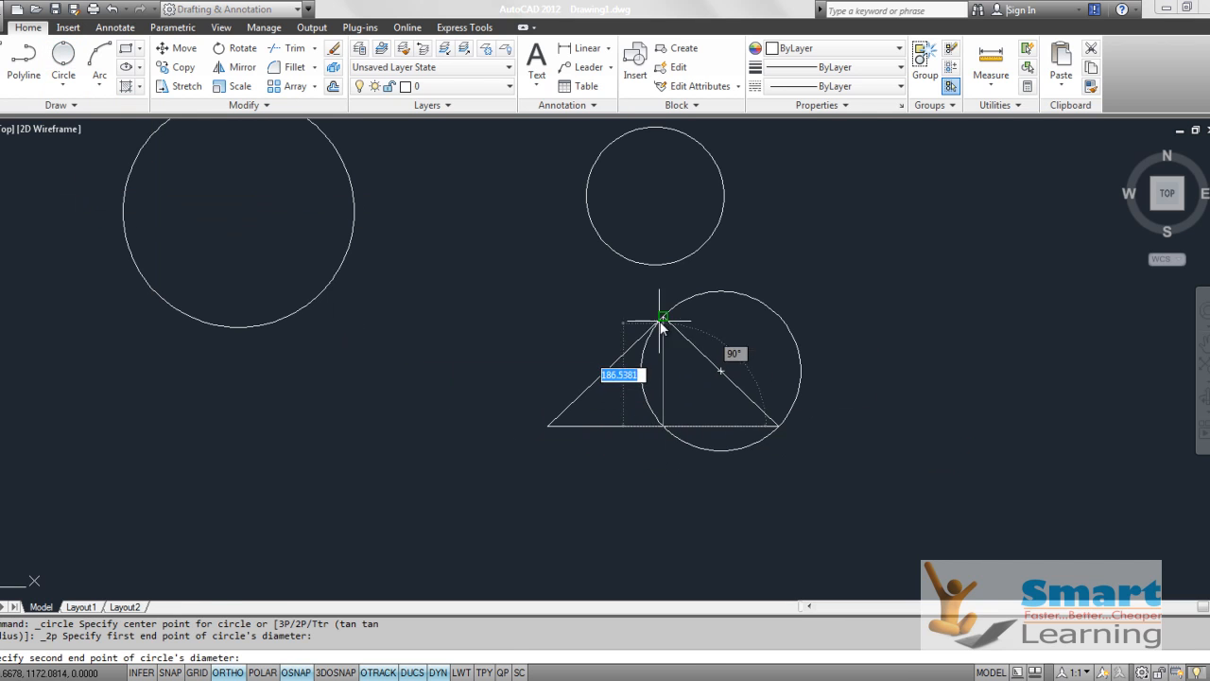
{"action": "left_click", "coordinate": [663, 318]}
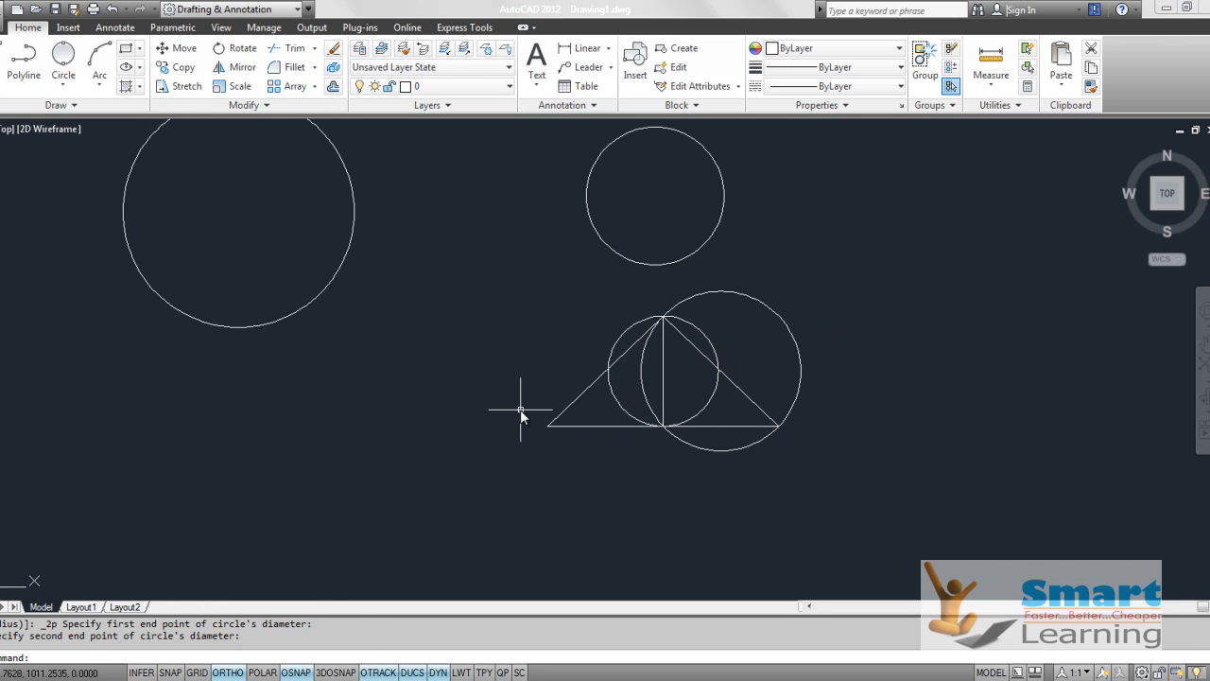
Step: Draw a 3-Point circle through the triangle's lower-left corner, apex and lower-right corner
{"action": "mouse_move", "coordinate": [773, 397]}
{"action": "middle_mouse_down"}
{"action": "mouse_move", "coordinate": [518, 421]}
{"action": "mouse_move", "coordinate": [489, 440]}
{"action": "mouse_move", "coordinate": [595, 482]}
{"action": "middle_mouse_up"}
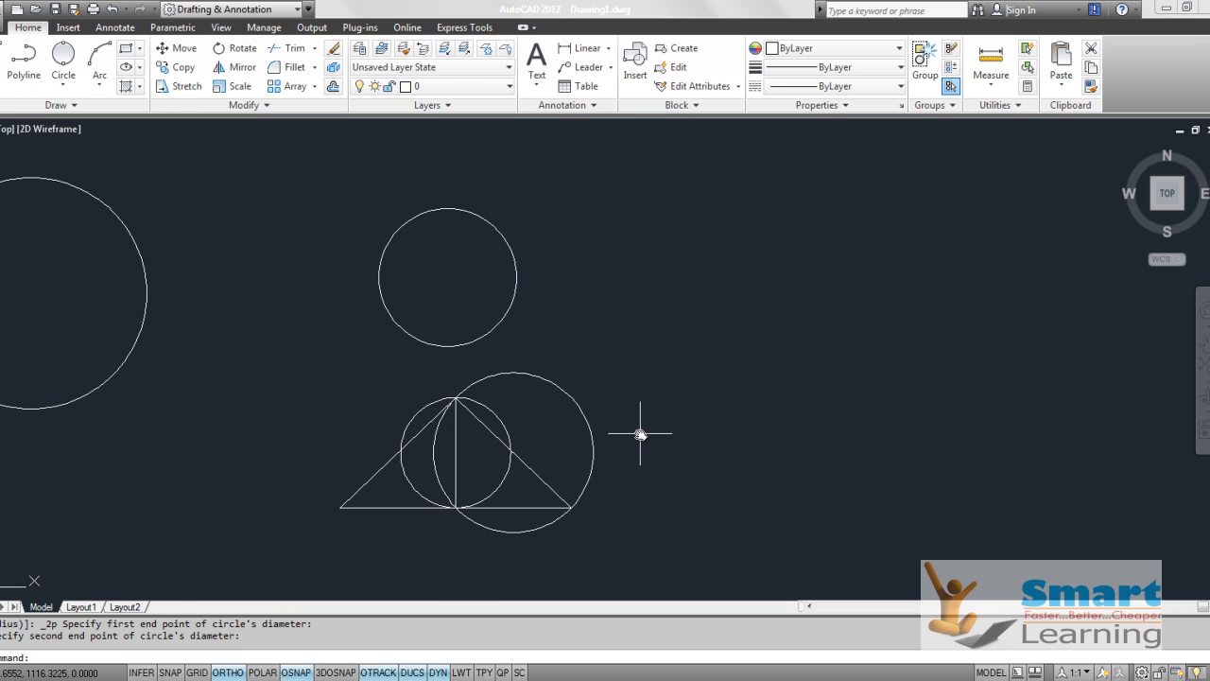
{"action": "mouse_move", "coordinate": [676, 441]}
{"action": "middle_mouse_down"}
{"action": "mouse_move", "coordinate": [727, 407]}
{"action": "mouse_move", "coordinate": [741, 424]}
{"action": "middle_mouse_up"}
{"action": "scroll", "coordinate": [741, 424], "scroll_direction": "up", "scroll_amount": 2}
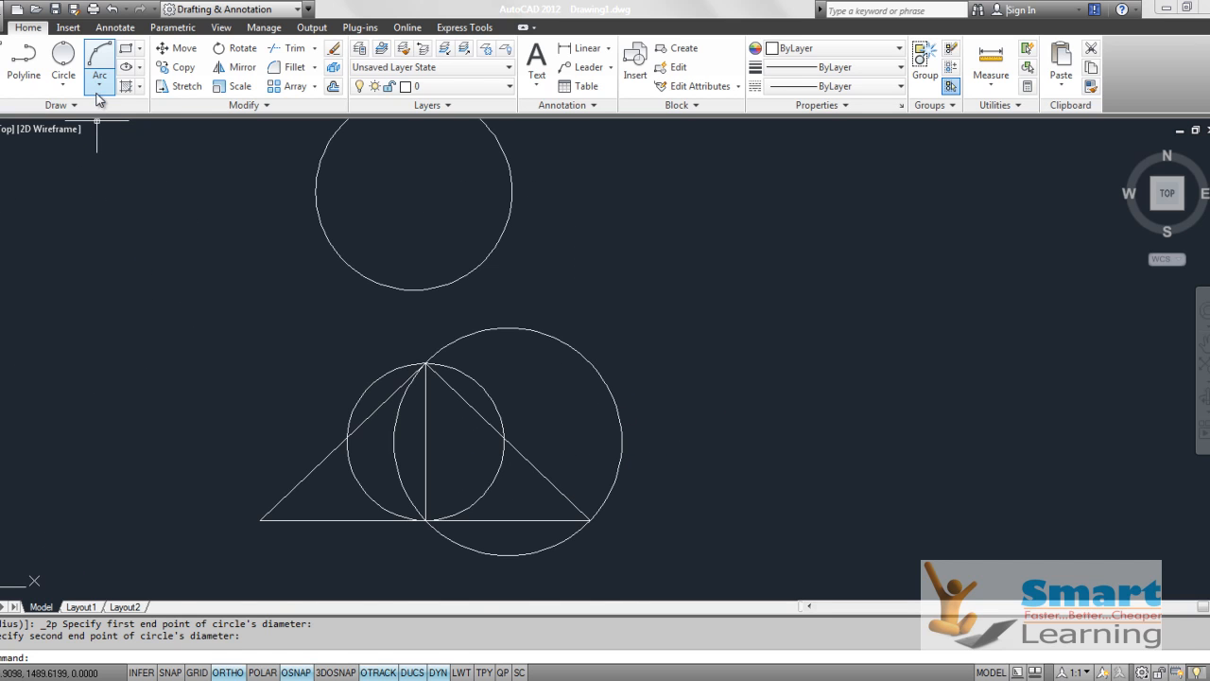
{"action": "left_click", "coordinate": [66, 89]}
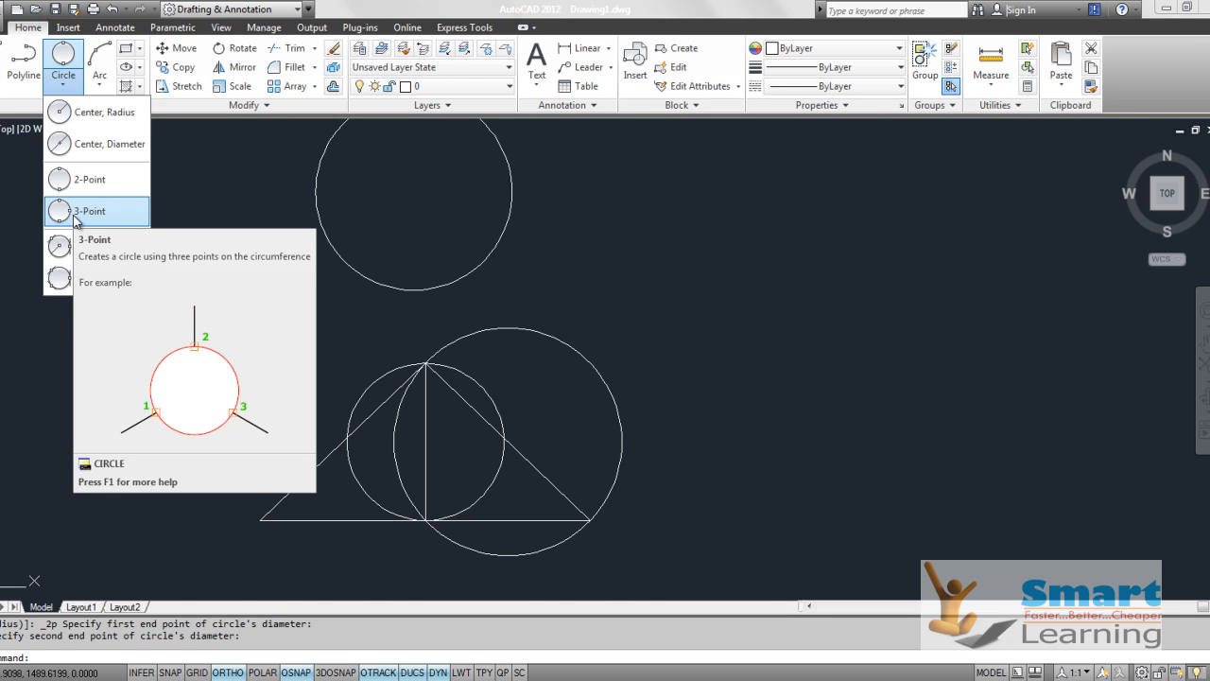
{"action": "left_click", "coordinate": [76, 214]}
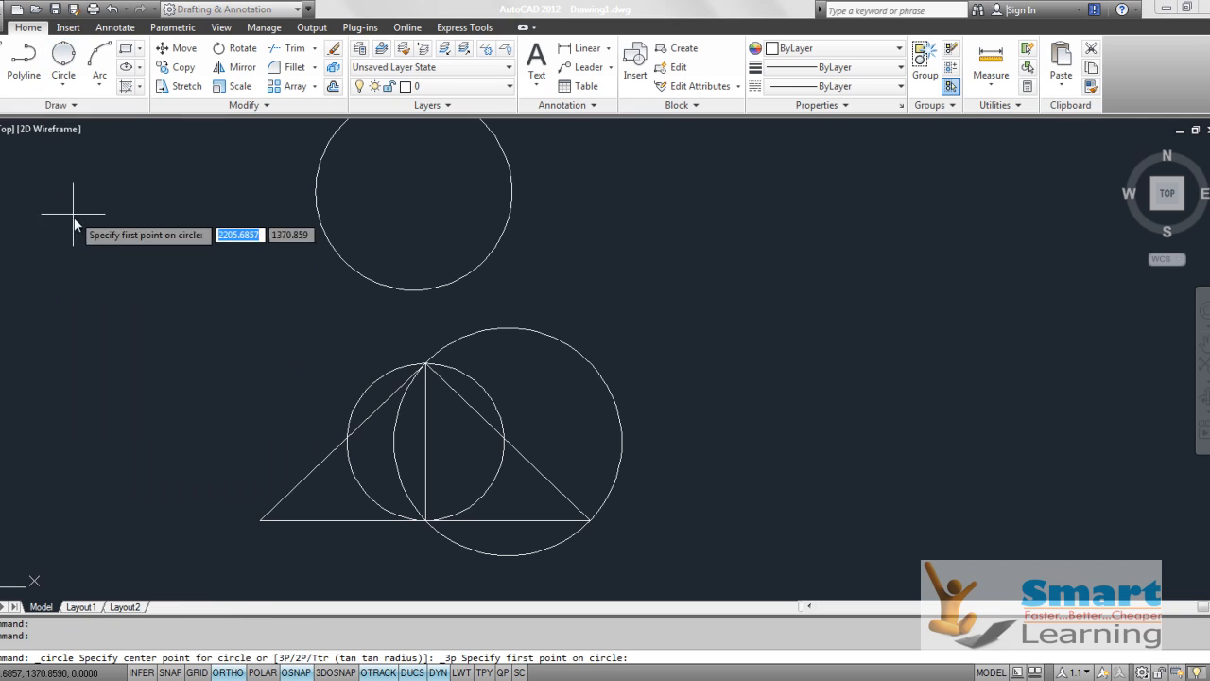
{"action": "left_click", "coordinate": [261, 517]}
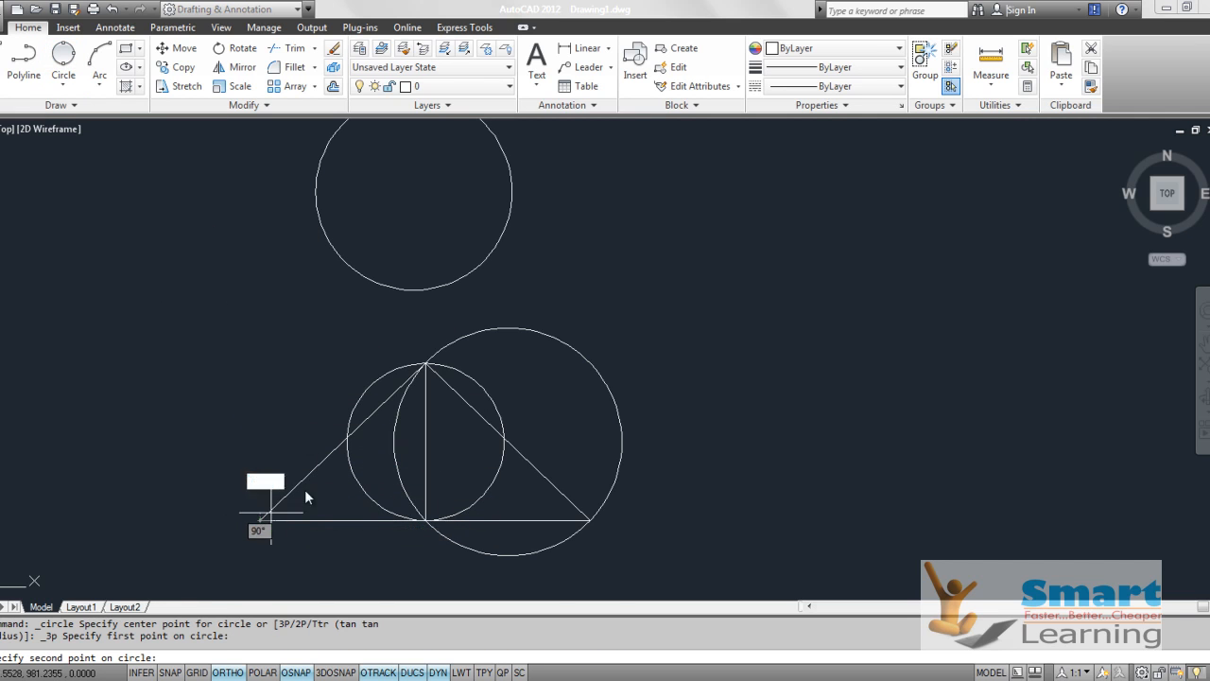
{"action": "left_click", "coordinate": [426, 364]}
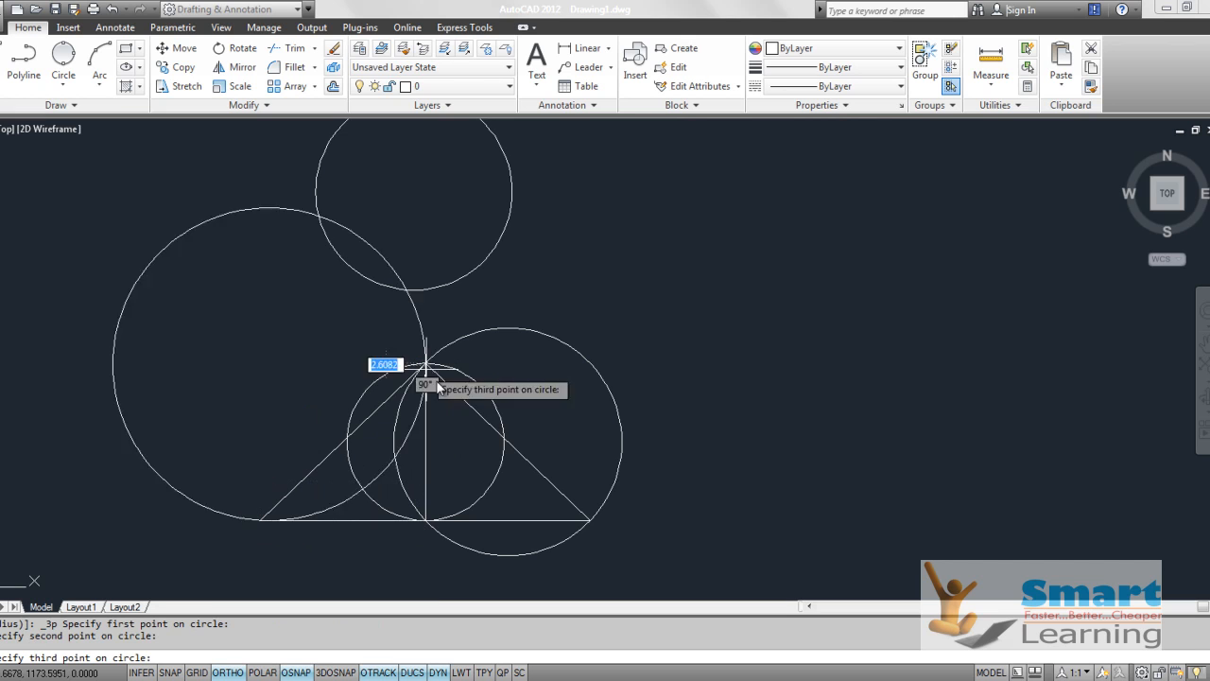
{"action": "left_click", "coordinate": [589, 521]}
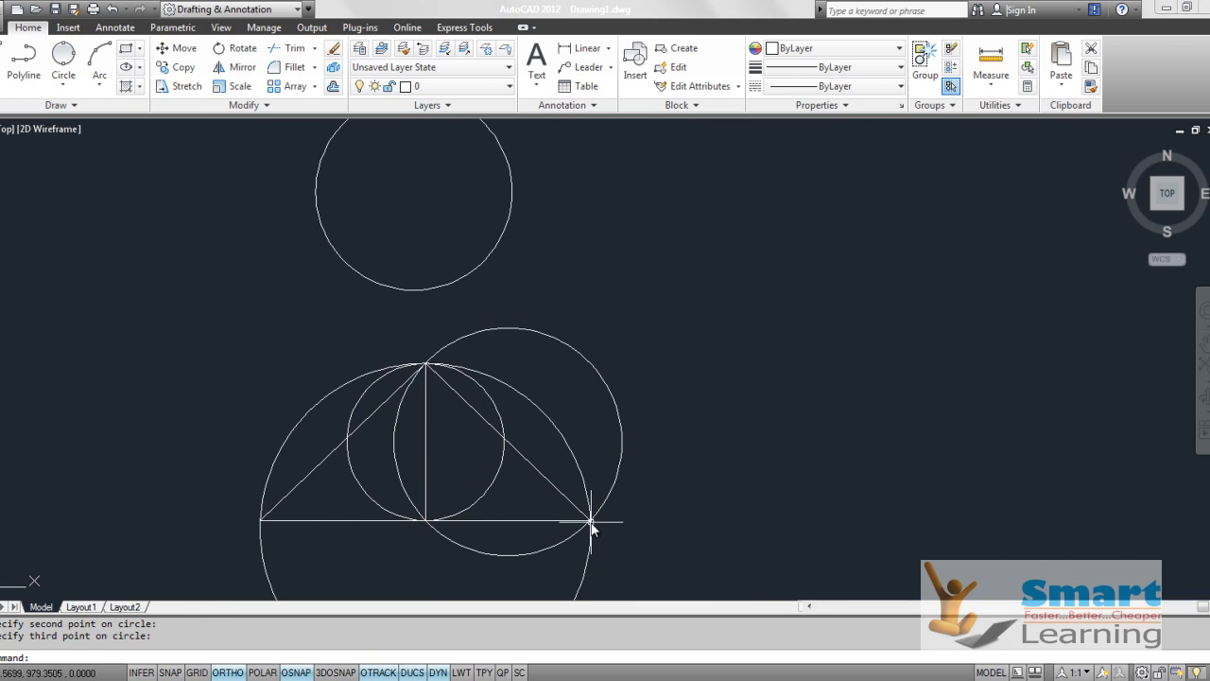
Step: Draw a Tan, Tan, Radius circle of radius 150 tangent to the right-side 2-Point circle and the large 3-Point circle
{"action": "scroll", "coordinate": [641, 352], "scroll_direction": "down", "scroll_amount": 2}
{"action": "scroll", "coordinate": [519, 391], "scroll_direction": "up", "scroll_amount": 2}
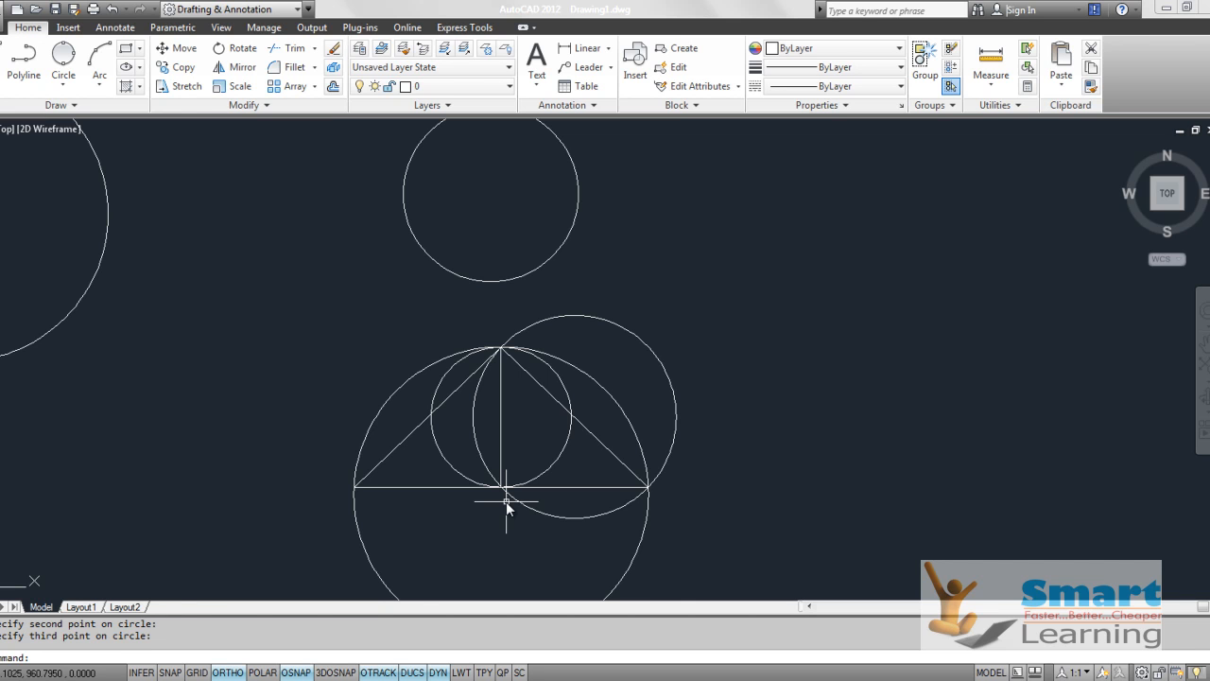
{"action": "middle_click_drag", "start_coordinate": [452, 479], "coordinate": [505, 424]}
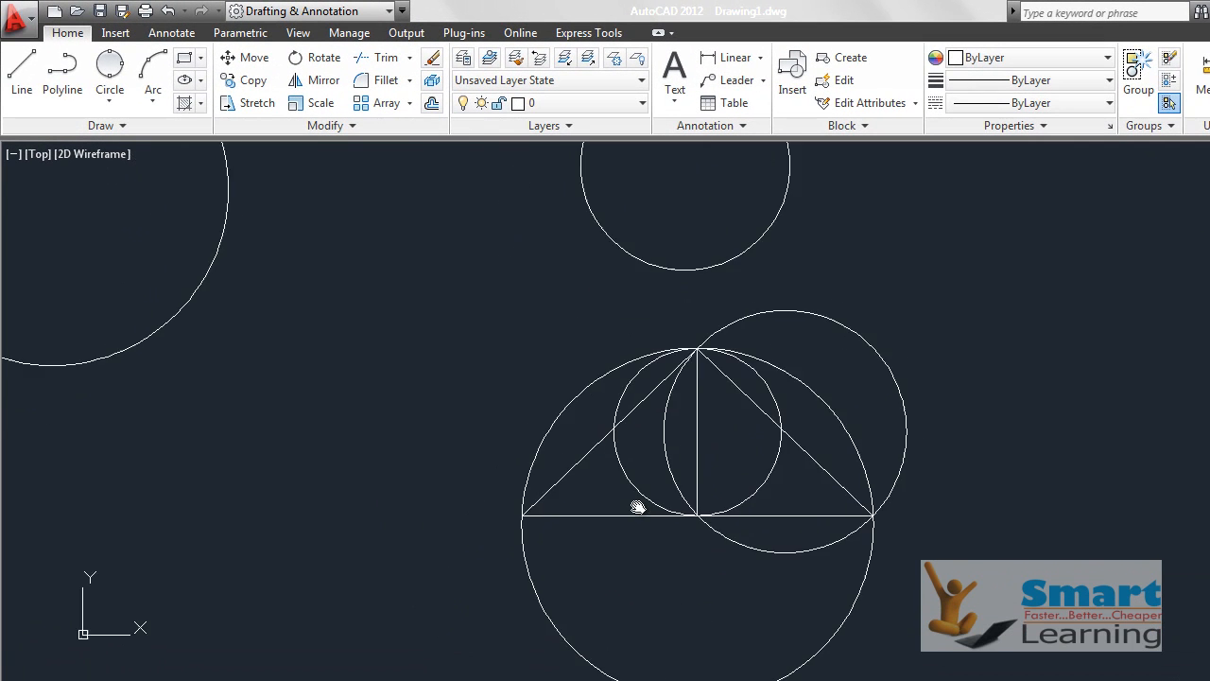
{"action": "mouse_move", "coordinate": [639, 508]}
{"action": "middle_mouse_down"}
{"action": "mouse_move", "coordinate": [656, 489]}
{"action": "mouse_move", "coordinate": [878, 533]}
{"action": "mouse_move", "coordinate": [961, 530]}
{"action": "middle_mouse_up"}
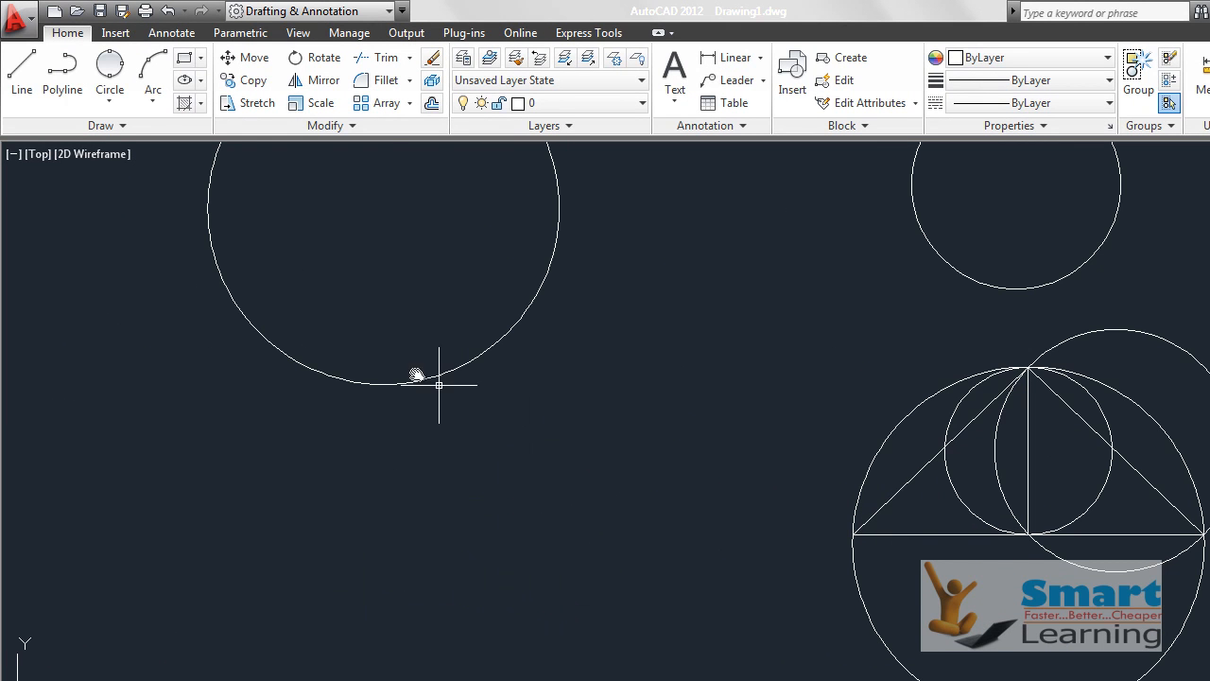
{"action": "left_click", "coordinate": [109, 104]}
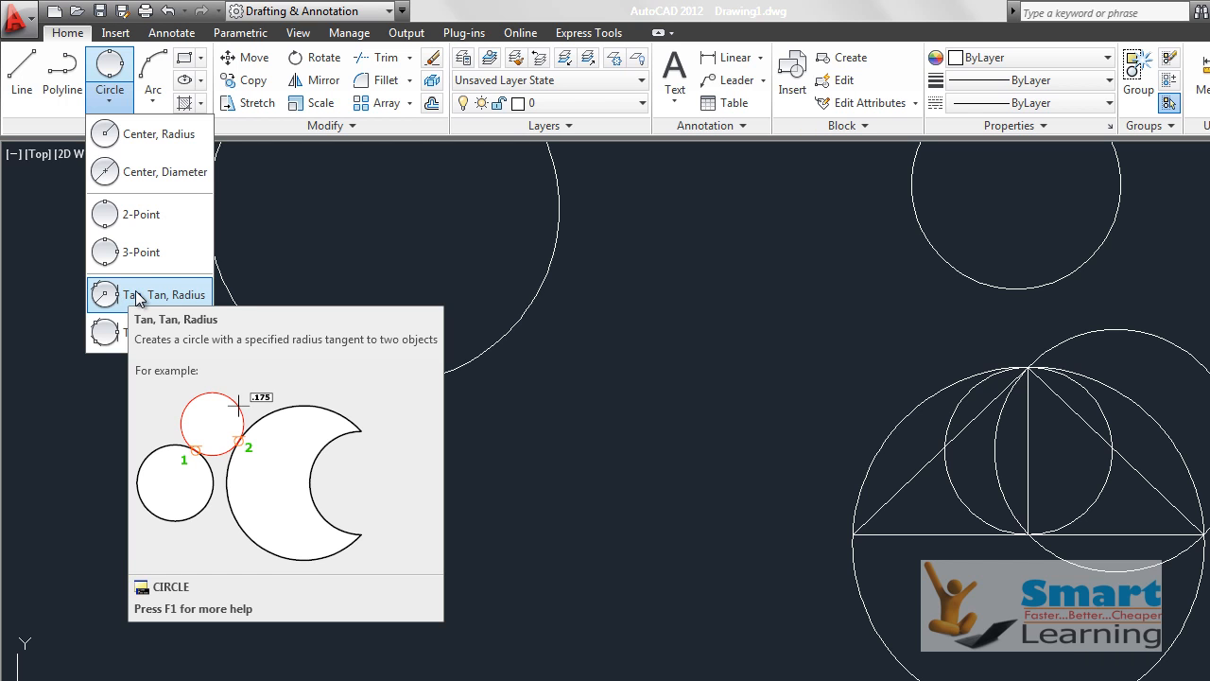
{"action": "left_click", "coordinate": [138, 297]}
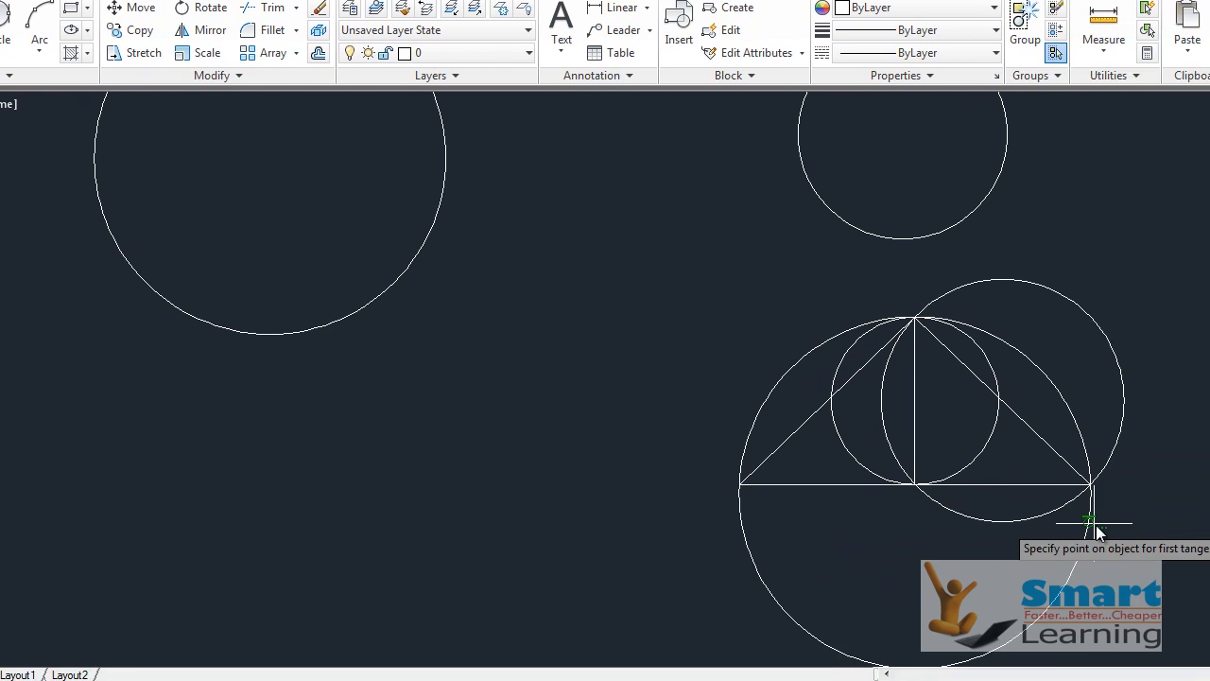
{"action": "middle_click_drag", "start_coordinate": [1201, 552], "coordinate": [909, 480]}
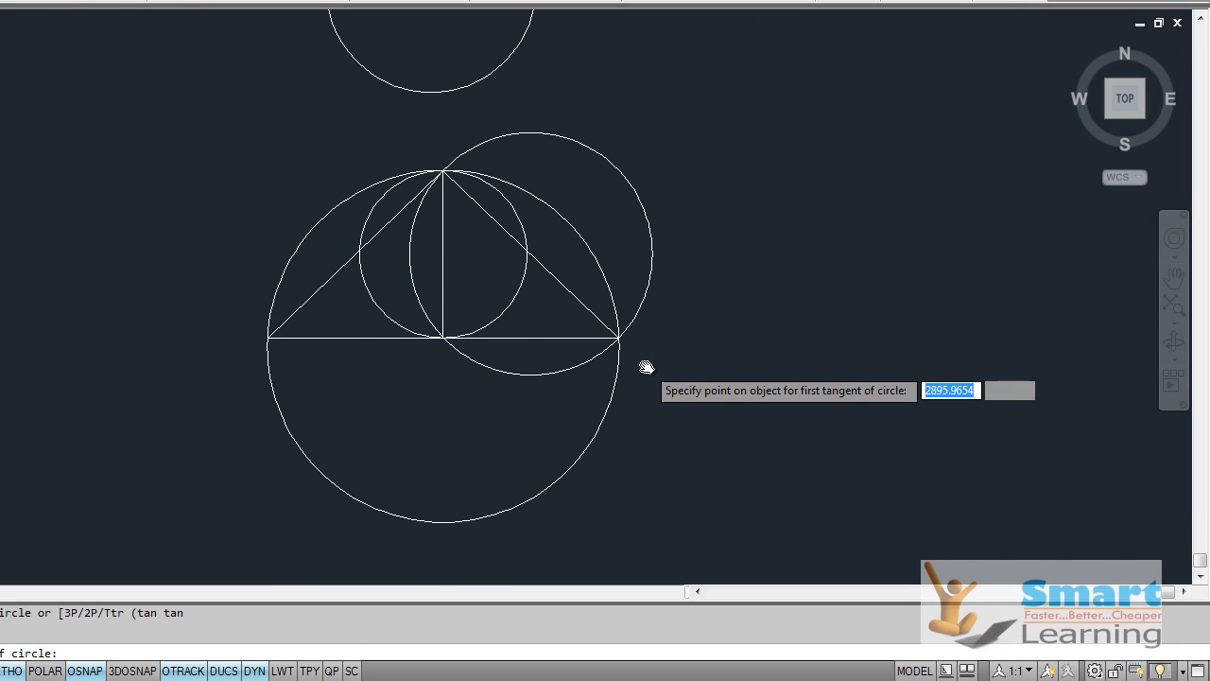
{"action": "scroll", "coordinate": [646, 368], "scroll_direction": "up", "scroll_amount": 3}
{"action": "scroll", "coordinate": [646, 368], "scroll_direction": "down", "scroll_amount": 2}
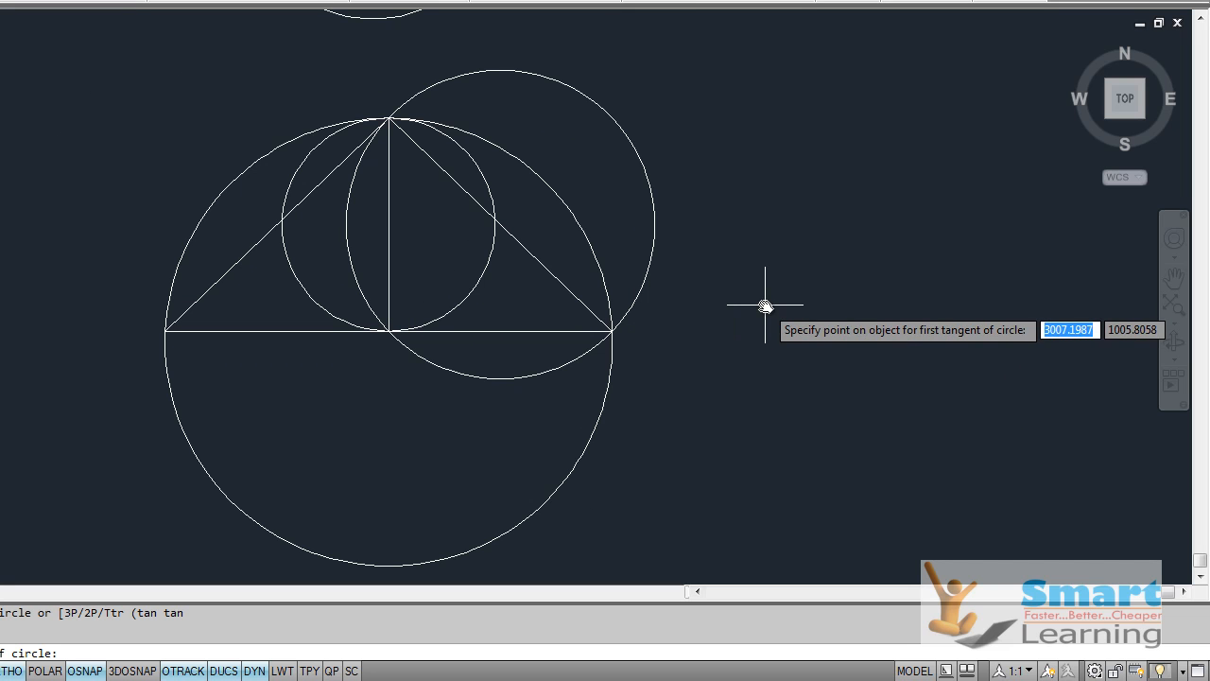
{"action": "left_click", "coordinate": [636, 299]}
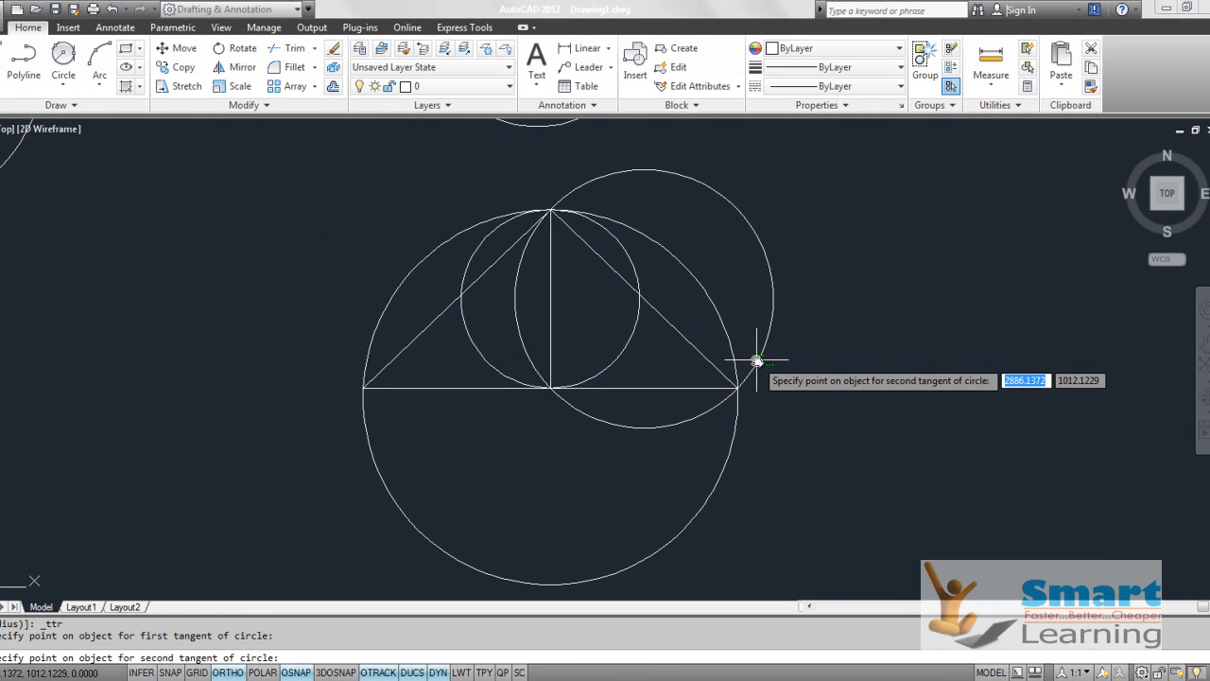
{"action": "left_click", "coordinate": [736, 436]}
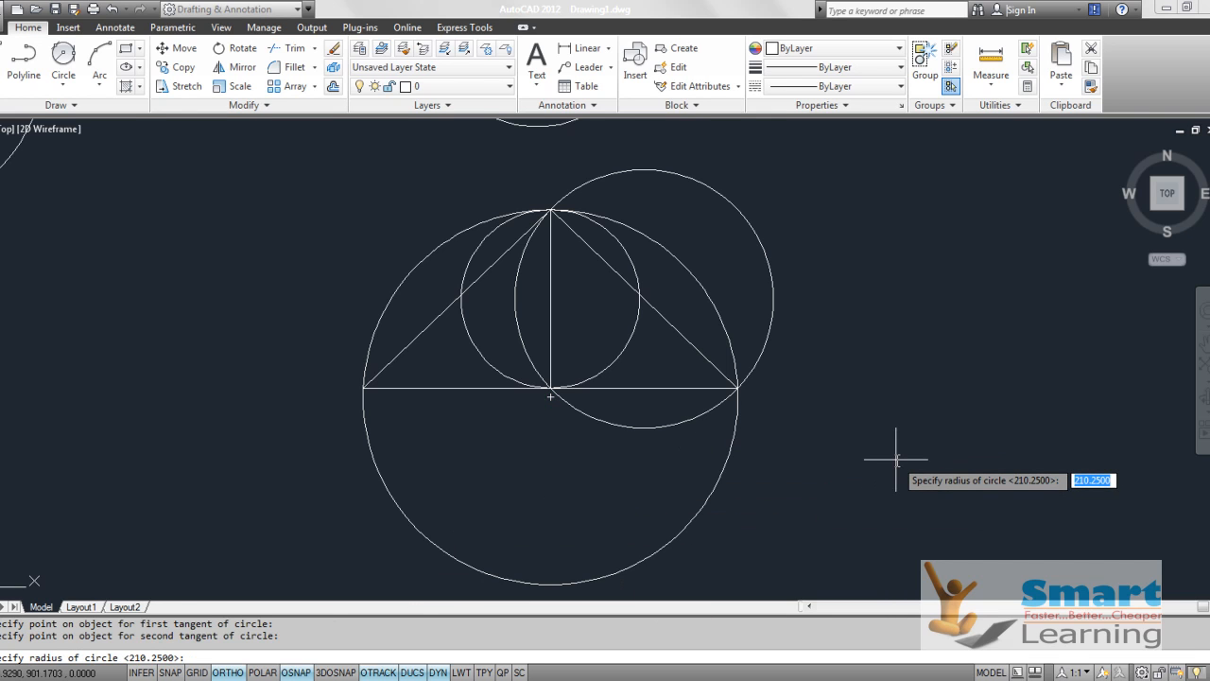
{"action": "type", "text": "0"}
{"action": "key", "text": "Return"}
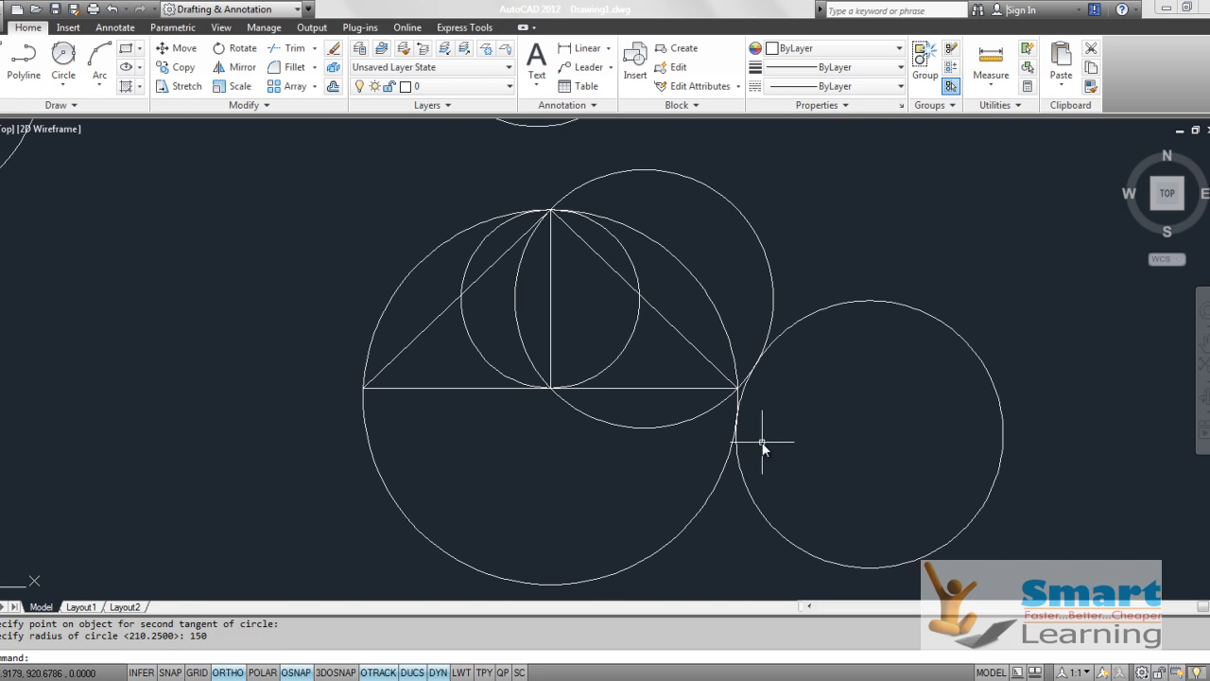
Step: Draw a Tan, Tan, Radius circle of radius 25 tangent to the triangle's left sloping side and its base line
{"action": "scroll", "coordinate": [747, 406], "scroll_direction": "up", "scroll_amount": 3}
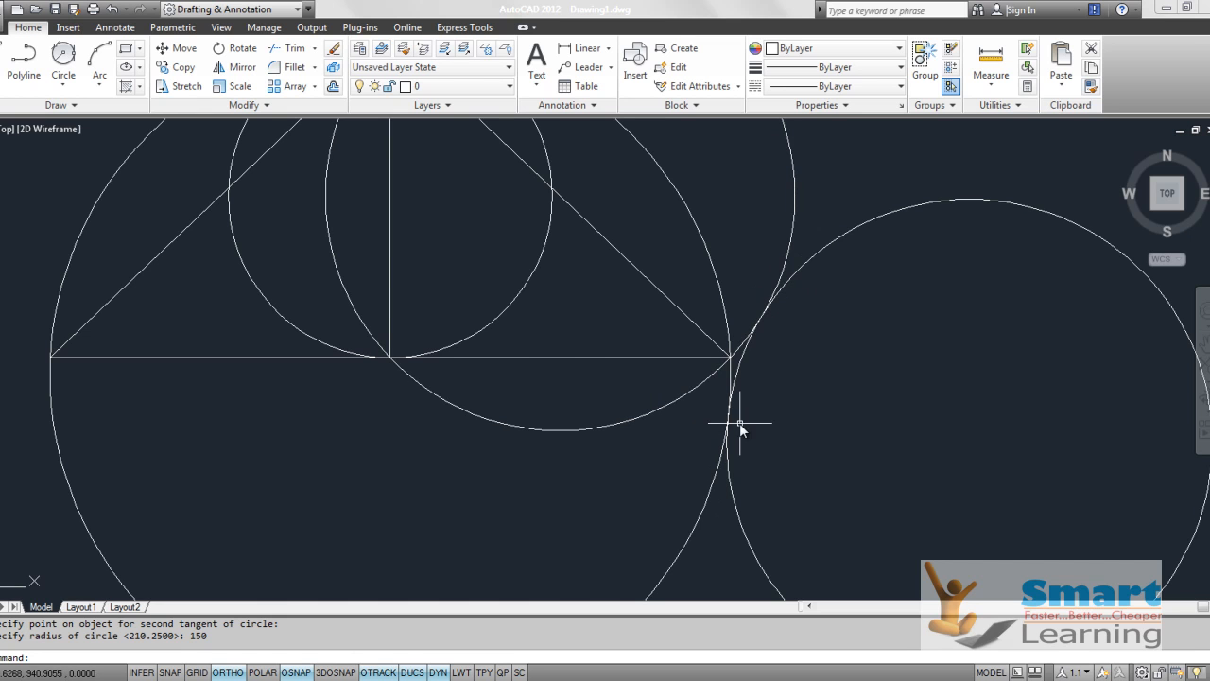
{"action": "scroll", "coordinate": [849, 356], "scroll_direction": "down", "scroll_amount": 2}
{"action": "scroll", "coordinate": [393, 331], "scroll_direction": "up", "scroll_amount": 5}
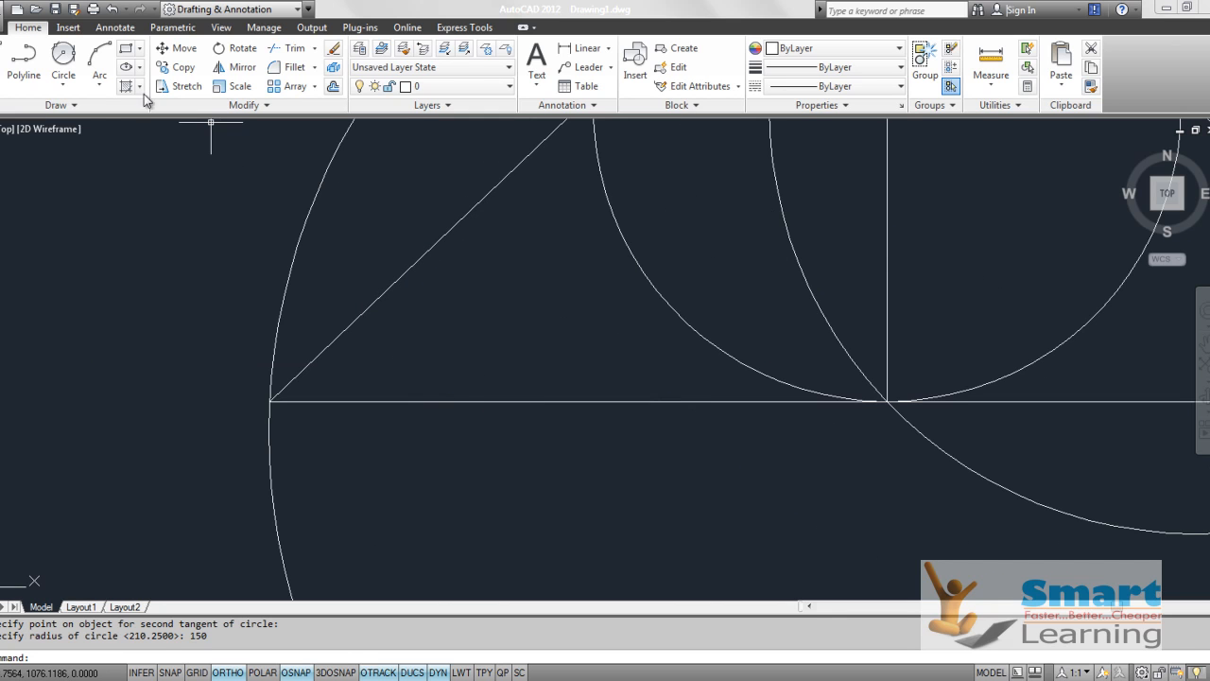
{"action": "left_click", "coordinate": [64, 58]}
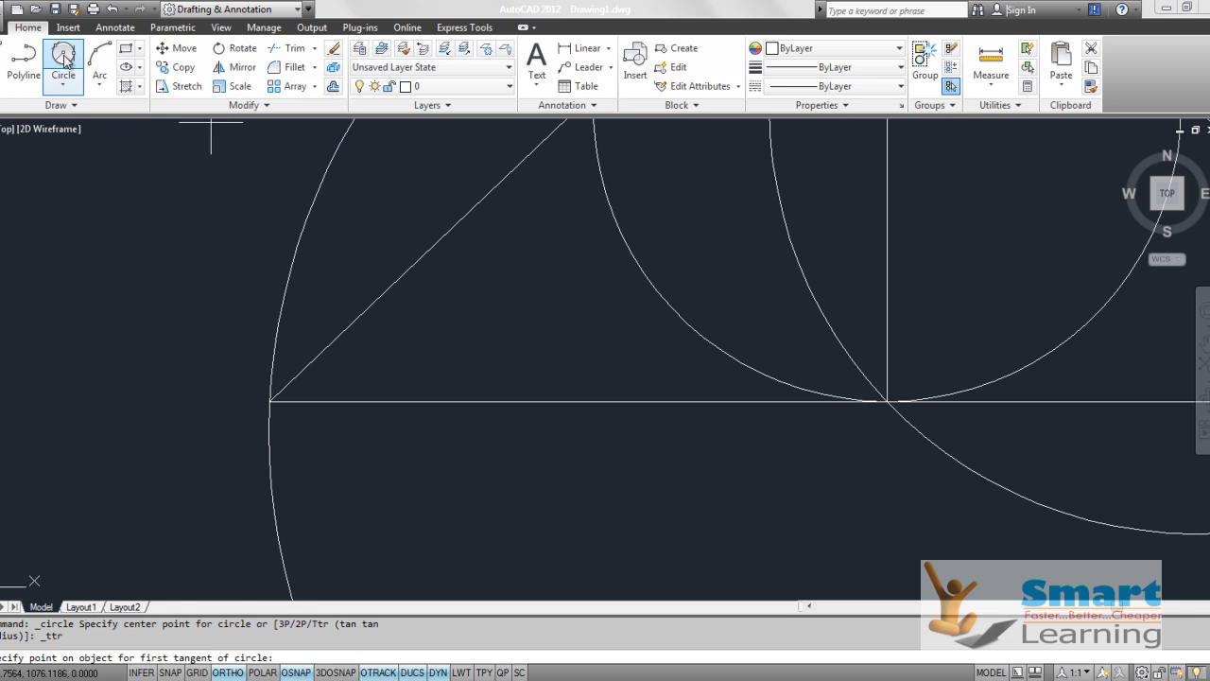
{"action": "left_click", "coordinate": [404, 274]}
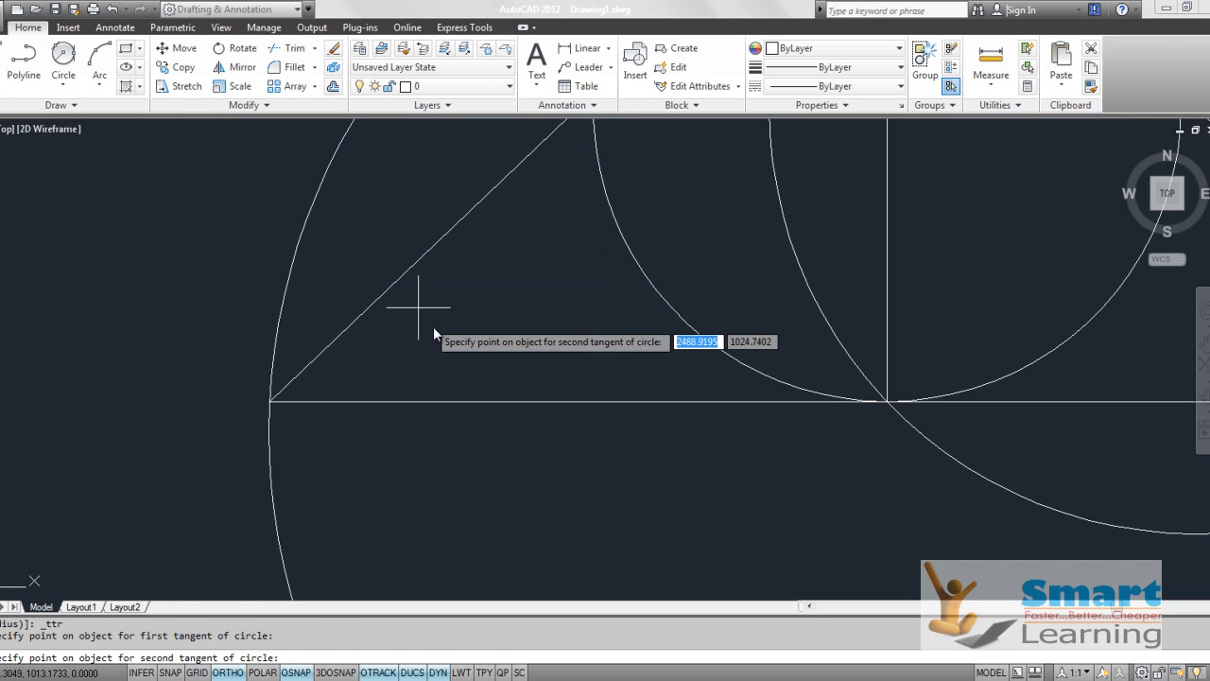
{"action": "left_click", "coordinate": [472, 401]}
{"action": "type", "text": "25"}
{"action": "key", "text": "Return"}
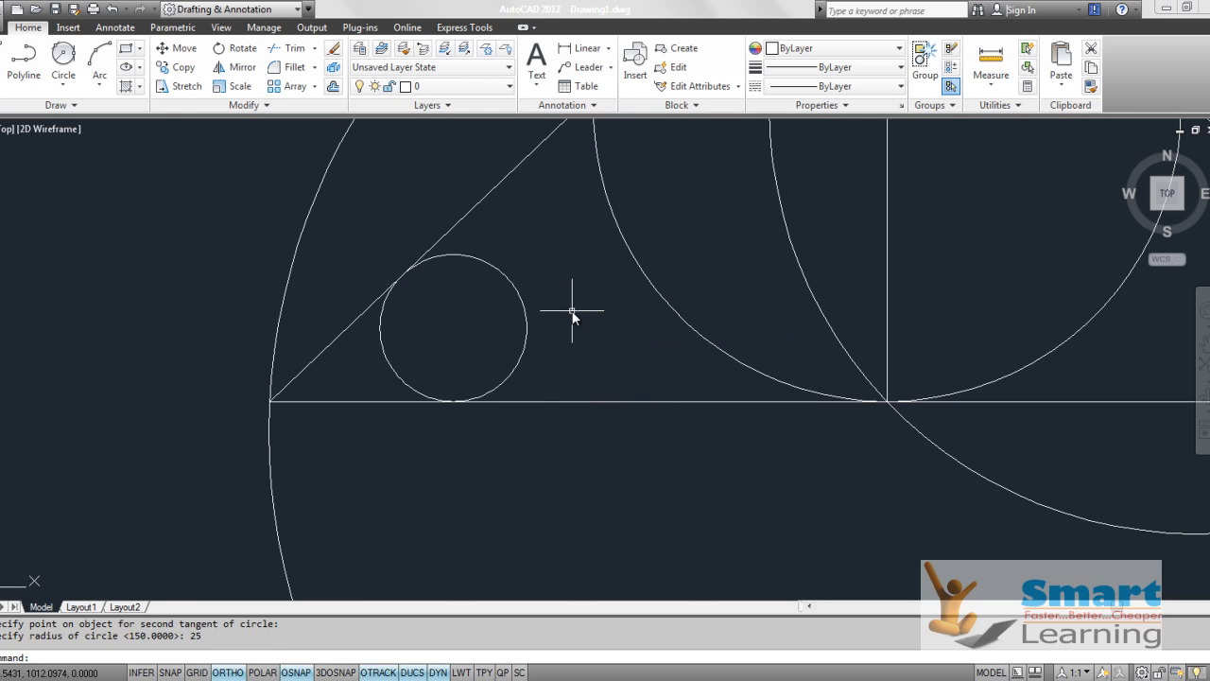
Step: Draw a Tan, Tan, Tan circle below the base, tangent to the large 3-Point circle, the base line and the right-side 2-Point circle
{"action": "scroll", "coordinate": [430, 350], "scroll_direction": "down", "scroll_amount": 4}
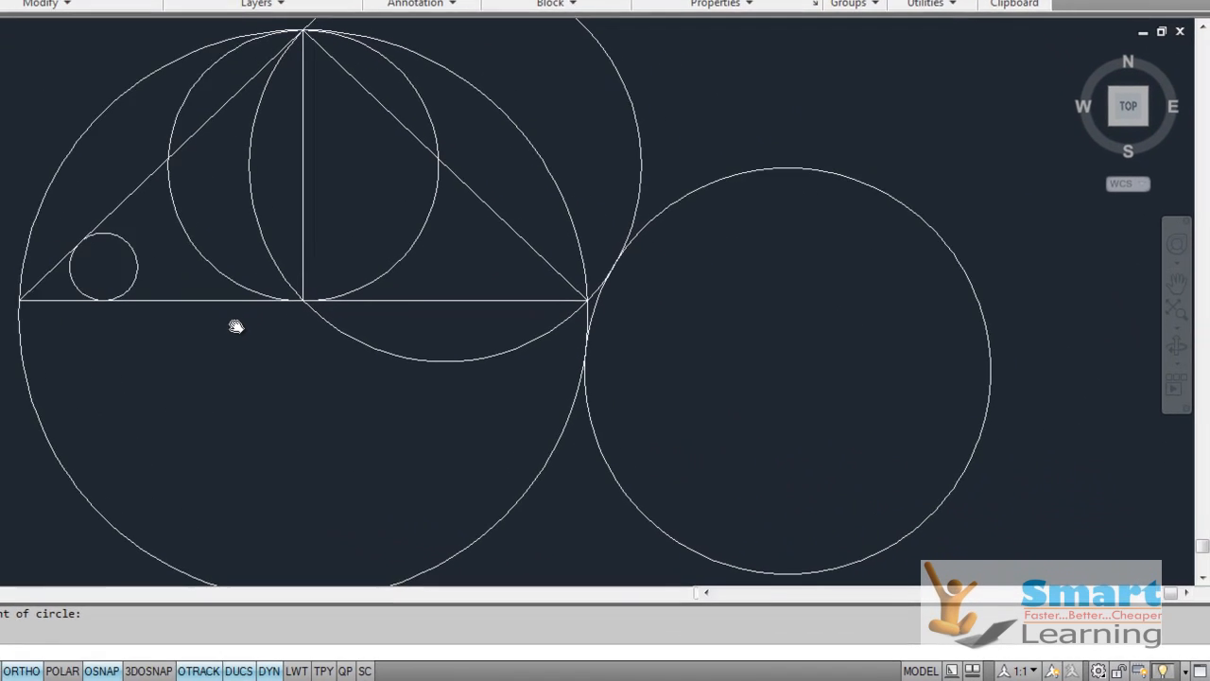
{"action": "mouse_move", "coordinate": [221, 323]}
{"action": "middle_mouse_down"}
{"action": "mouse_move", "coordinate": [211, 327]}
{"action": "mouse_move", "coordinate": [197, 289]}
{"action": "middle_mouse_up"}
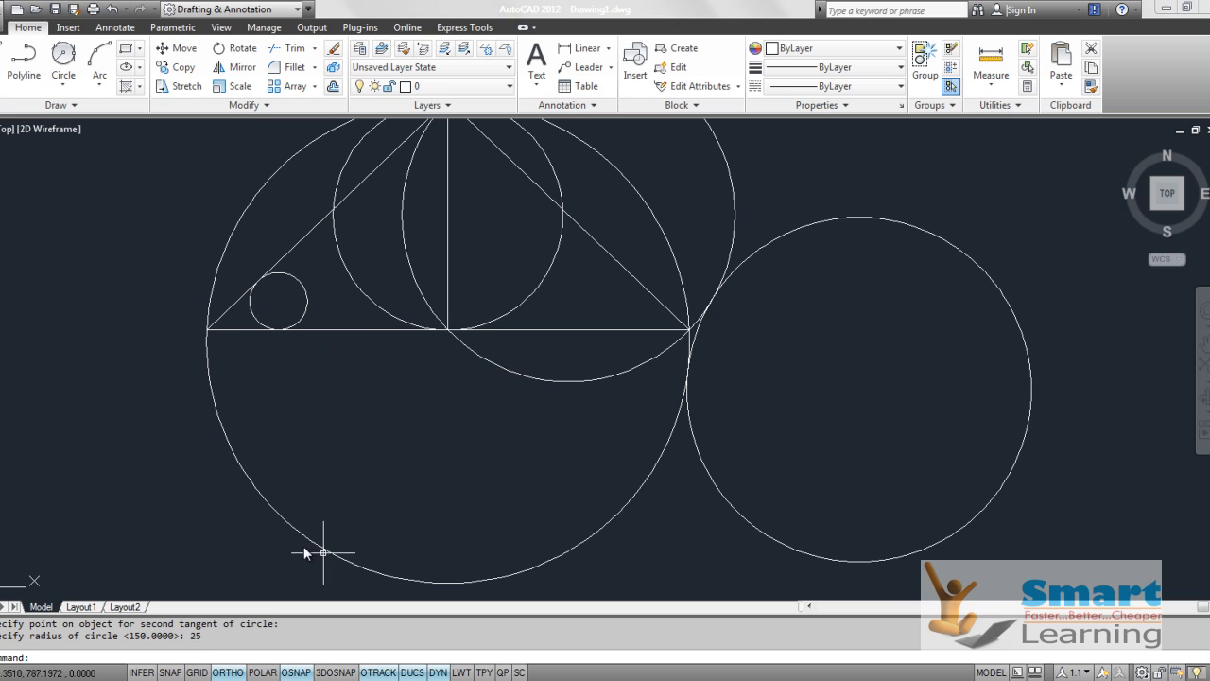
{"action": "left_click", "coordinate": [65, 87]}
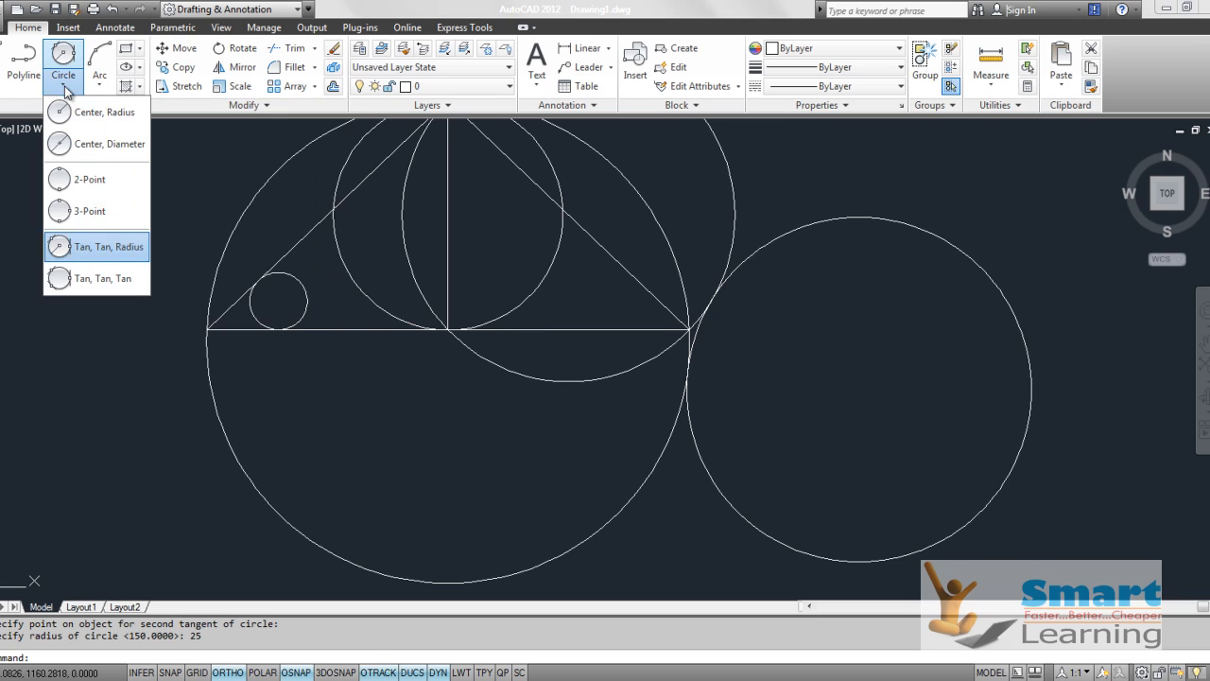
{"action": "left_click", "coordinate": [97, 281]}
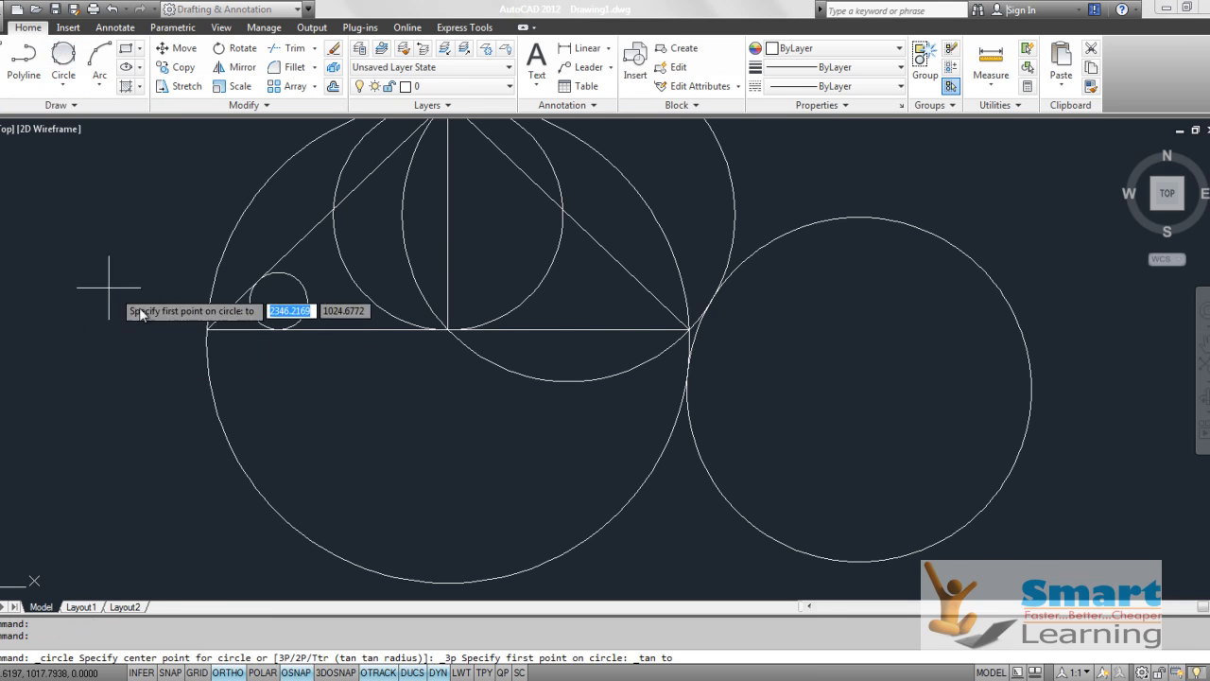
{"action": "left_click", "coordinate": [288, 521]}
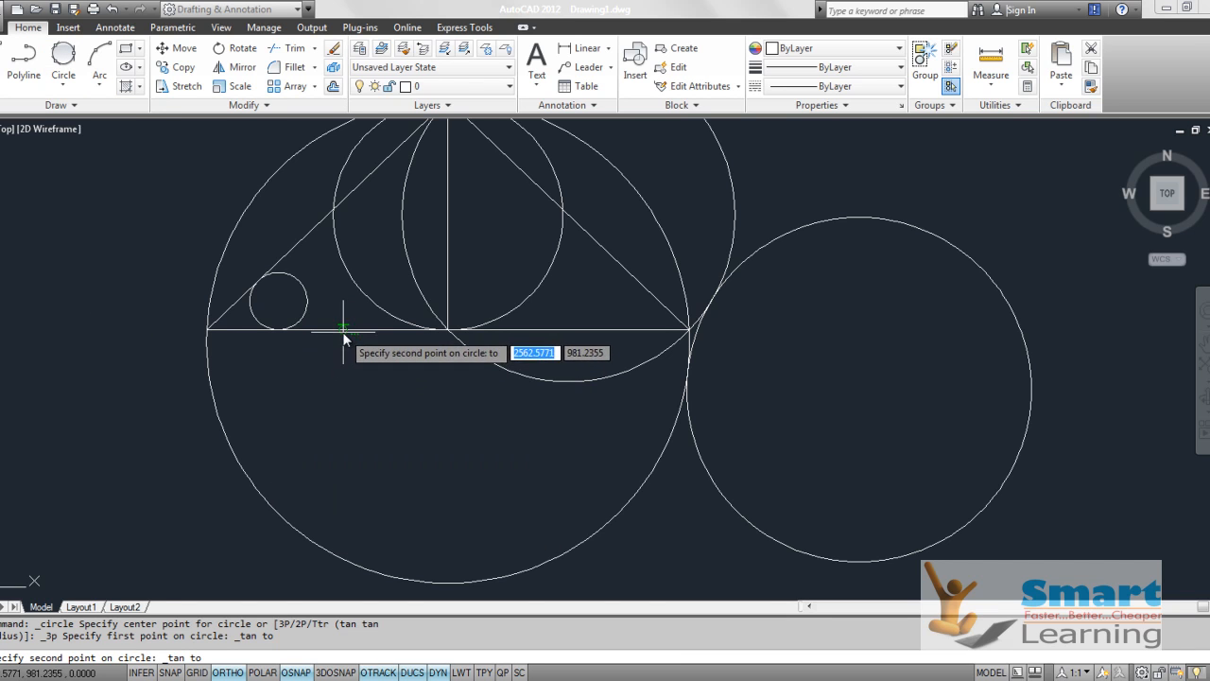
{"action": "left_click", "coordinate": [348, 329]}
{"action": "left_click", "coordinate": [541, 382]}
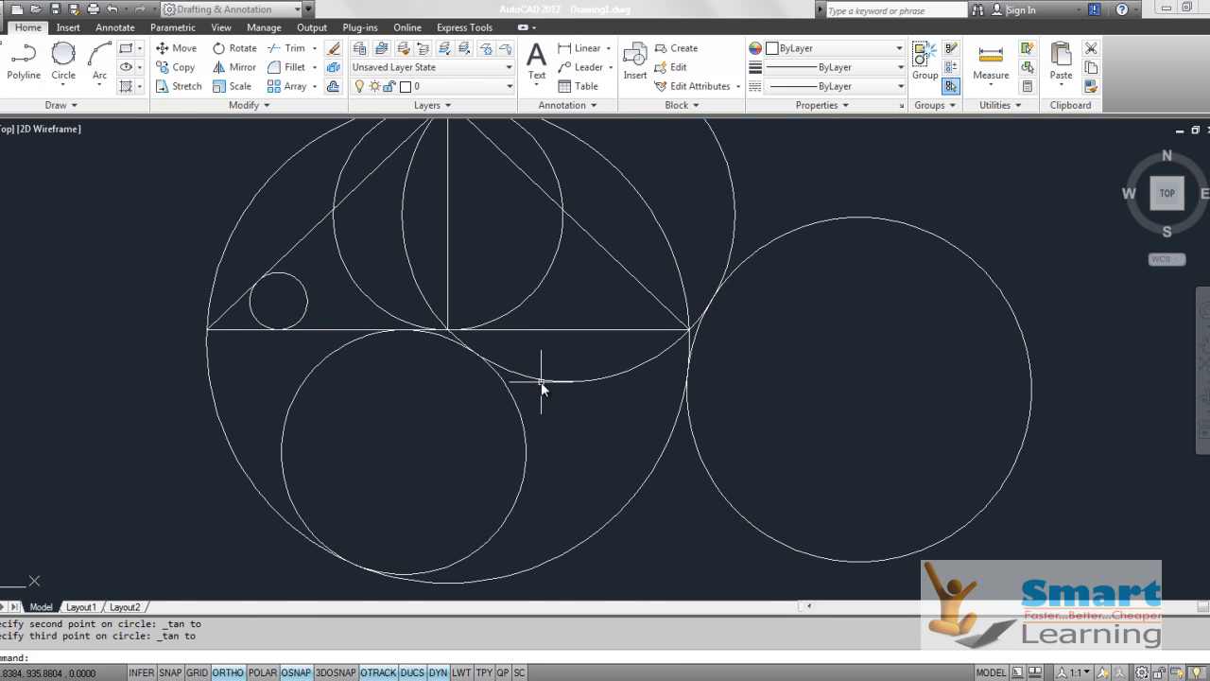
{"action": "scroll", "coordinate": [457, 397], "scroll_direction": "up", "scroll_amount": 1}
{"action": "mouse_move", "coordinate": [491, 400]}
{"action": "middle_mouse_down"}
{"action": "mouse_move", "coordinate": [584, 366]}
{"action": "mouse_move", "coordinate": [586, 332]}
{"action": "middle_mouse_up"}
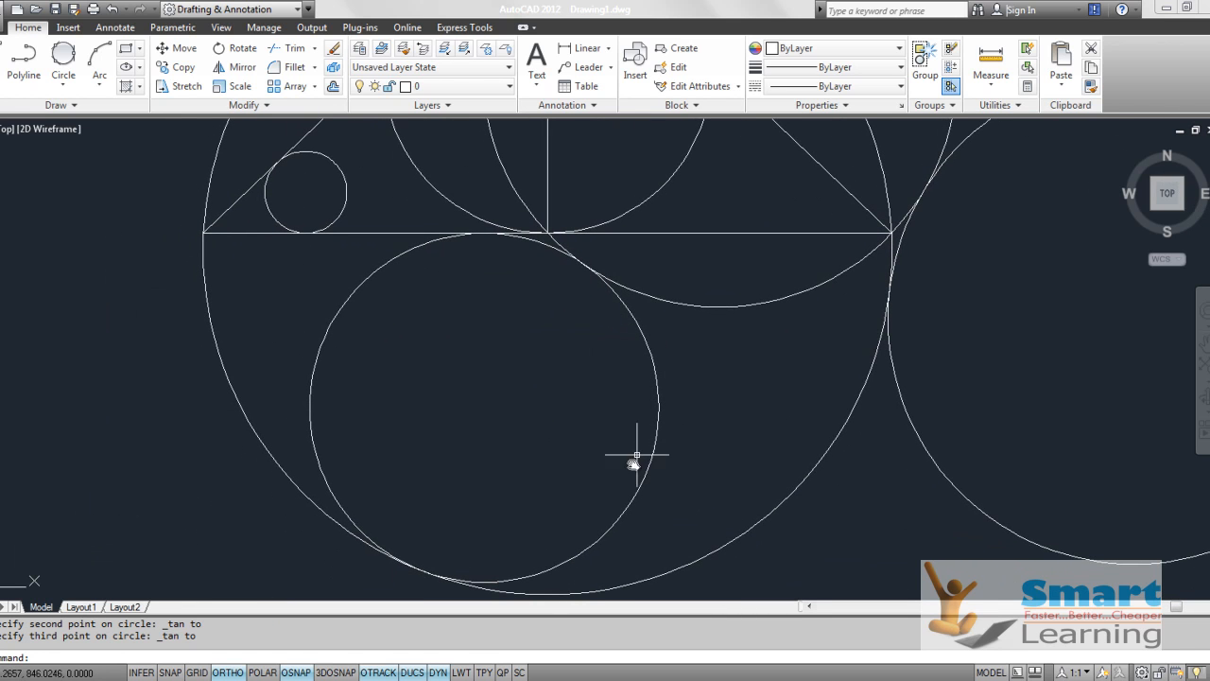
{"action": "scroll", "coordinate": [445, 445], "scroll_direction": "down", "scroll_amount": 2}
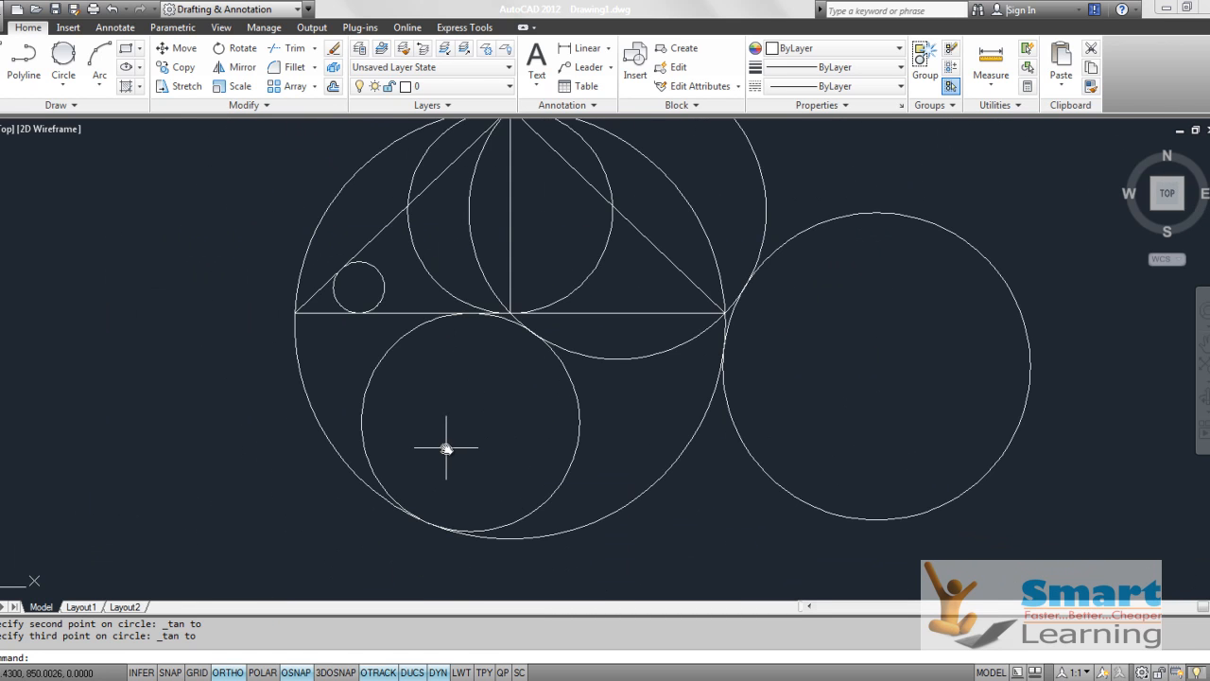
{"action": "middle_click_drag", "start_coordinate": [489, 425], "coordinate": [448, 450]}
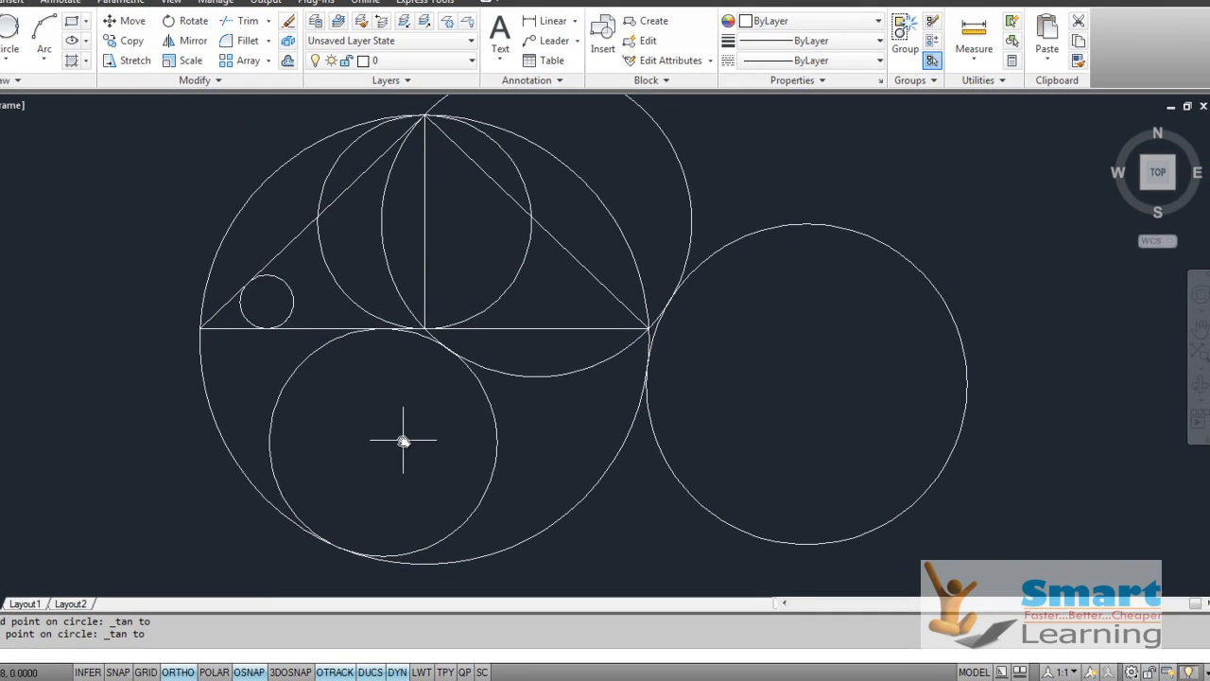